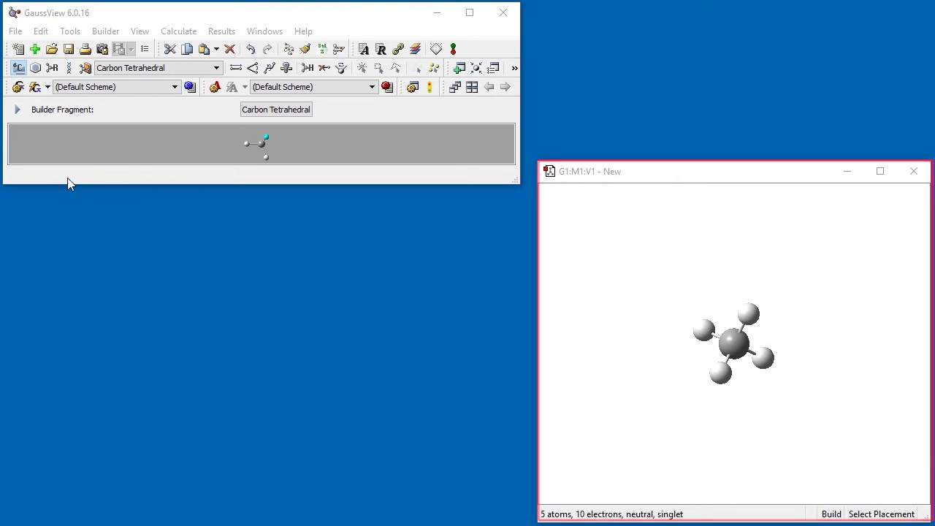
With Modify Bond, select methane's left hydrogen, then its central carbon, to edit that bond
left_click(231, 67)
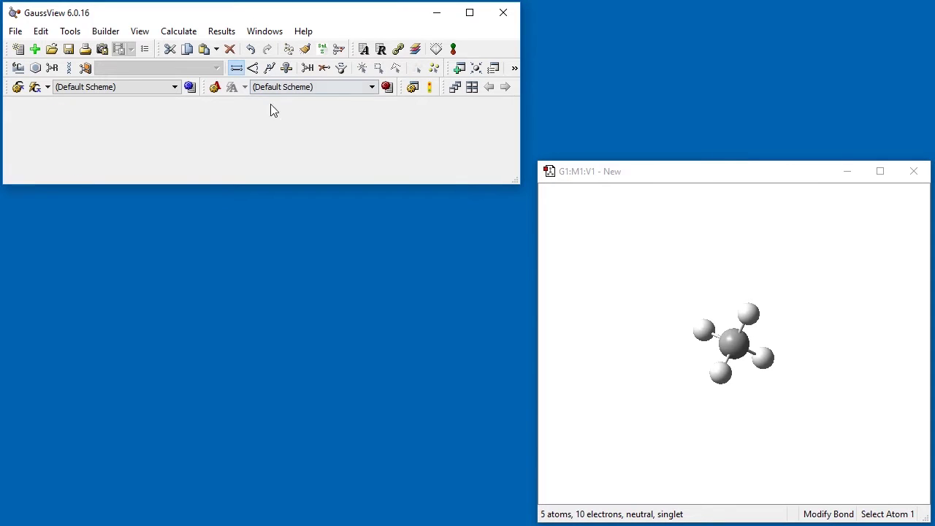
left_click(703, 331)
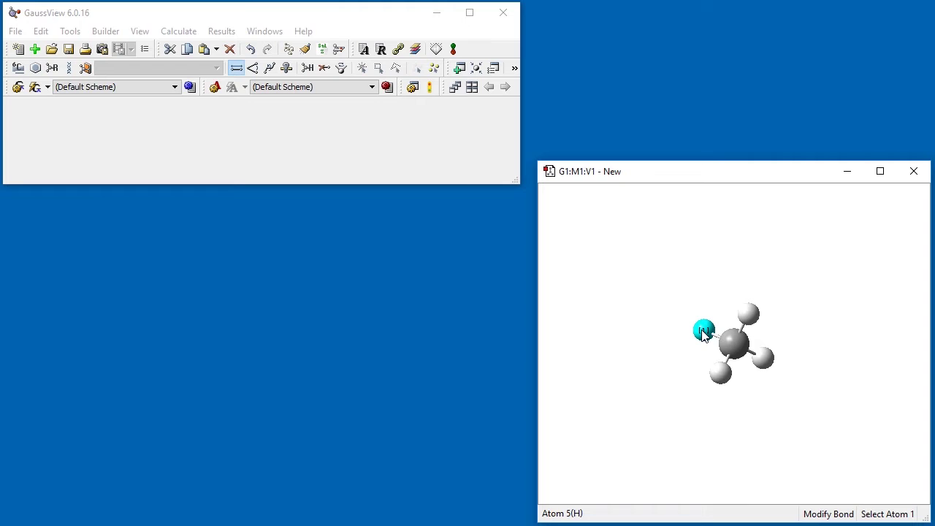
left_click(722, 350)
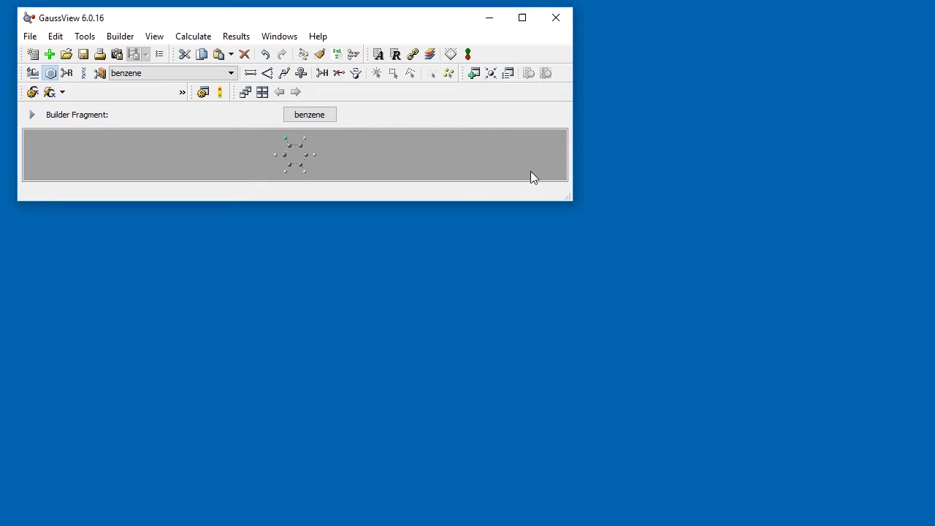
Move the molecule-group and another tool group to new rows, float the edit tools, and give file tools their own row
left_click_drag(468, 75, 315, 94)
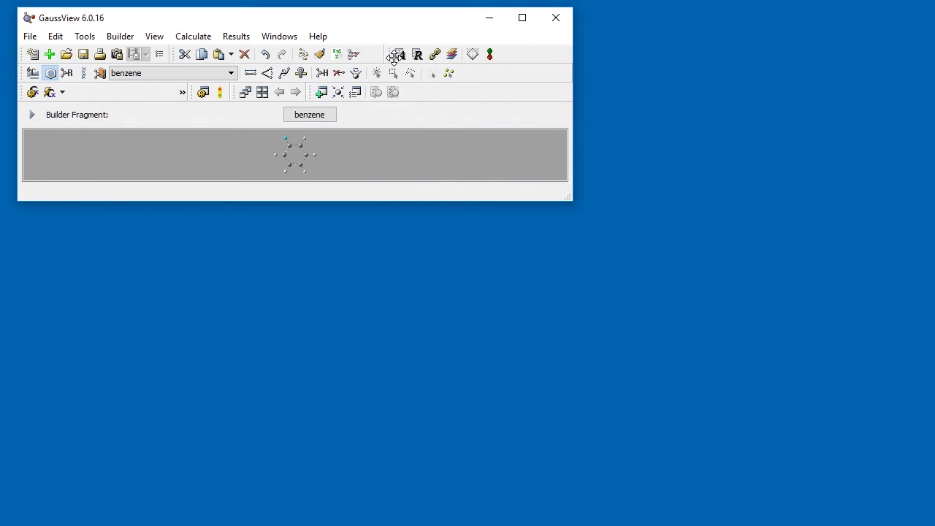
left_click_drag(395, 55, 468, 83)
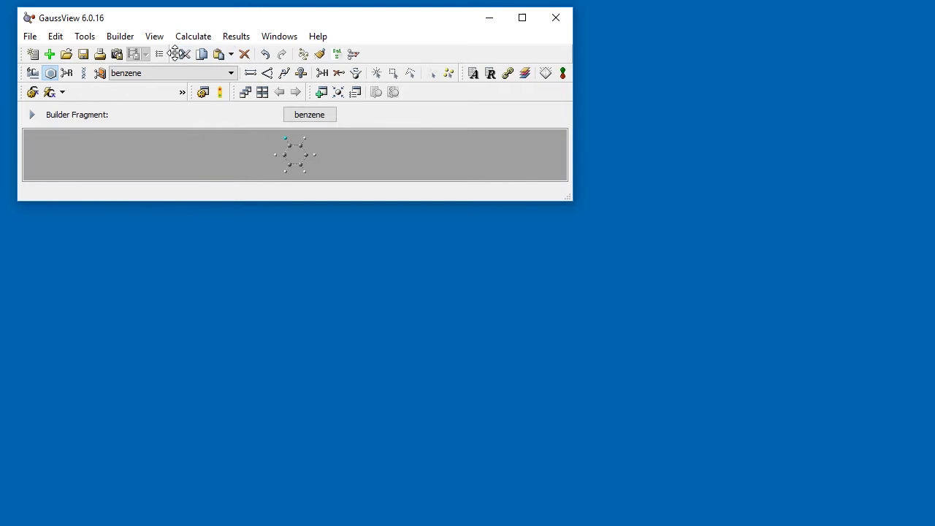
left_click_drag(175, 53, 492, 247)
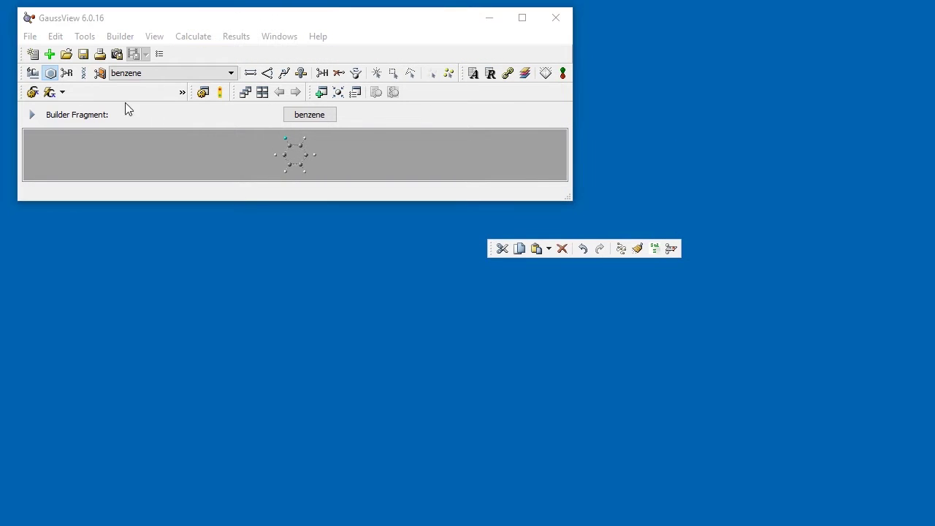
left_click_drag(26, 54, 402, 83)
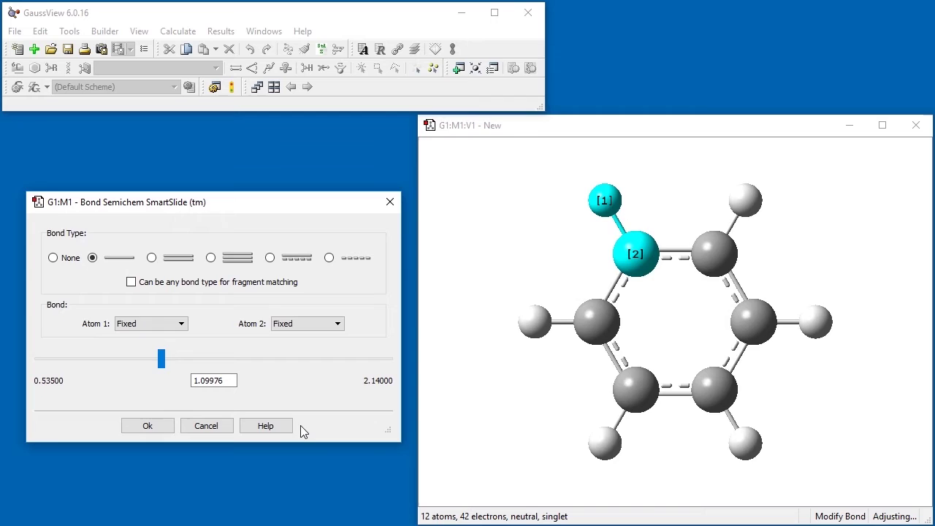
Open the Bond SmartSlide help page from the dialog's Help button
left_click(266, 426)
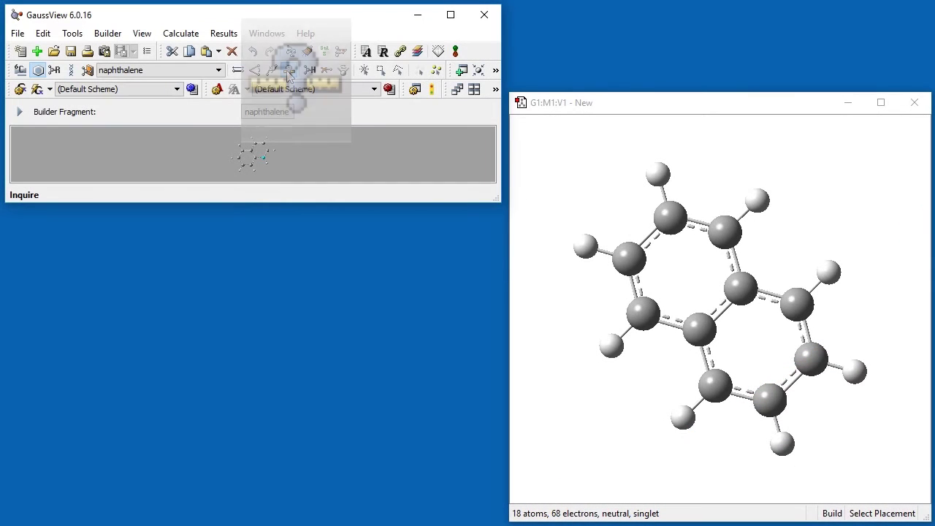
Measure naphthalene's C6–C5–C4–C11 dihedral with the Inquire tool, reading 179.99160
left_click(290, 70)
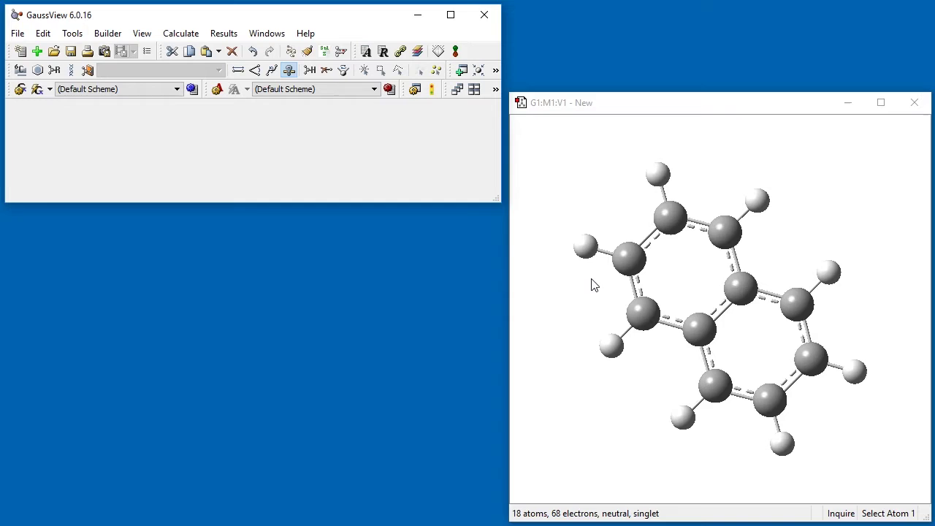
left_click(631, 265)
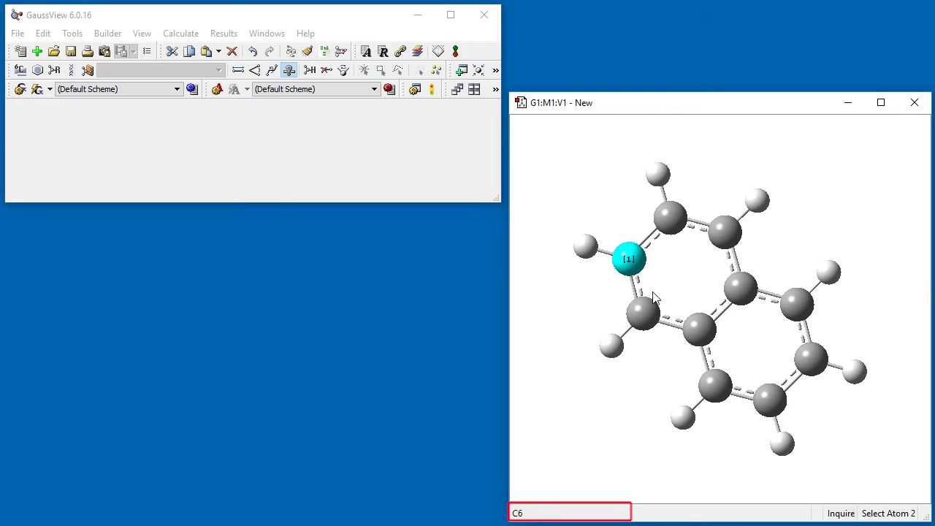
left_click(643, 315)
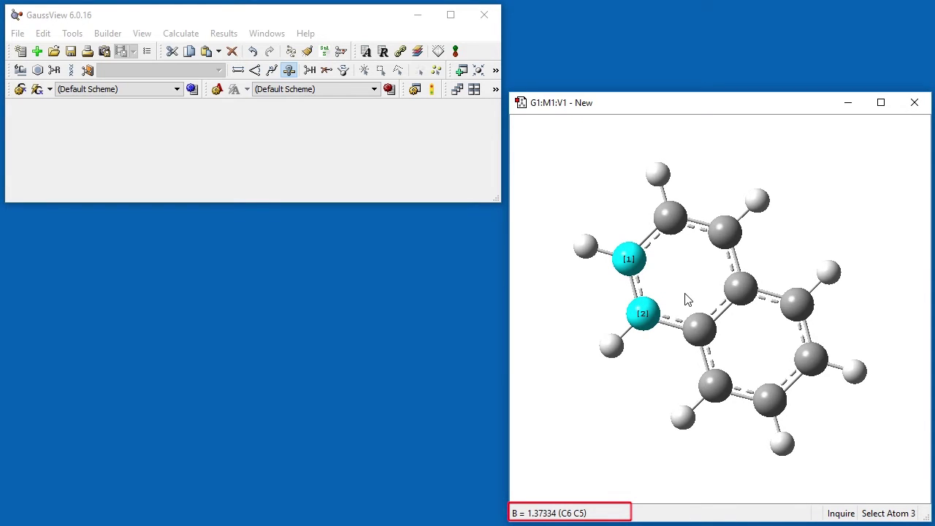
left_click(699, 330)
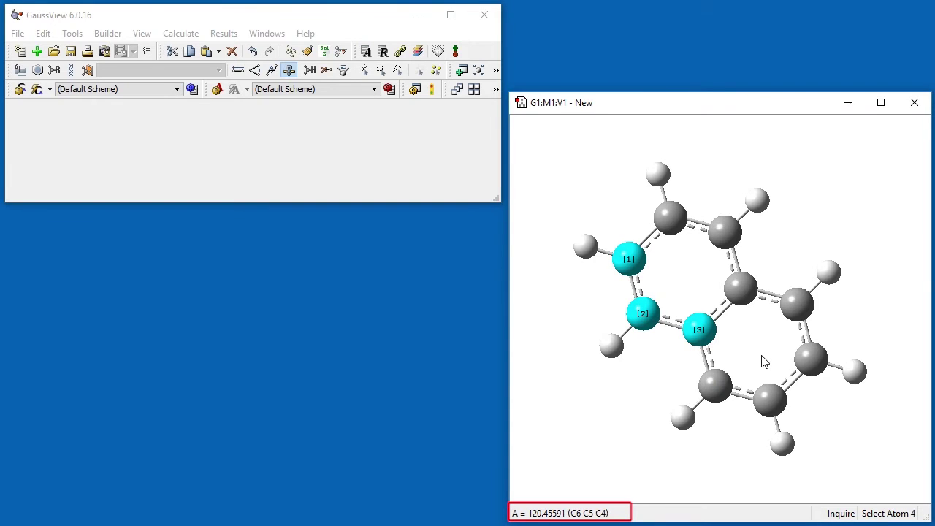
left_click(715, 386)
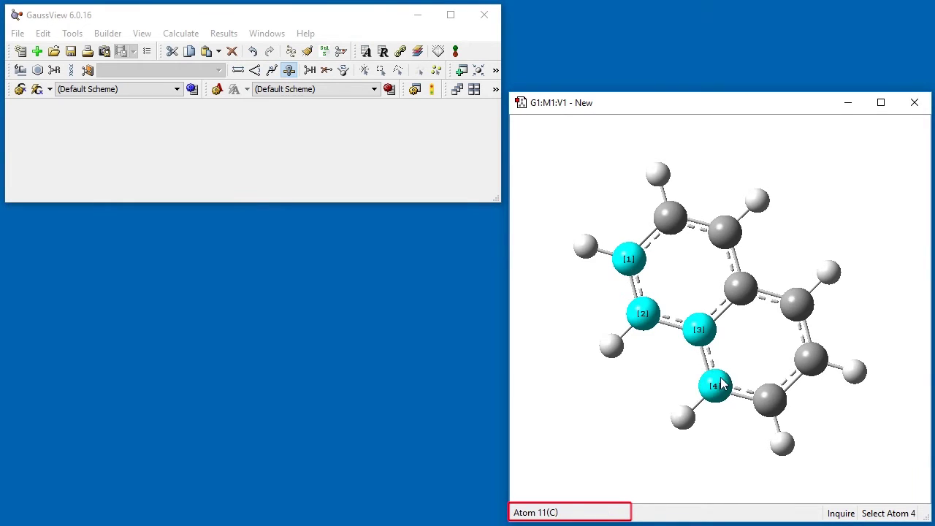
Clear the picked atoms and measure the H8–H17 distance of 7.21730
left_click(904, 433)
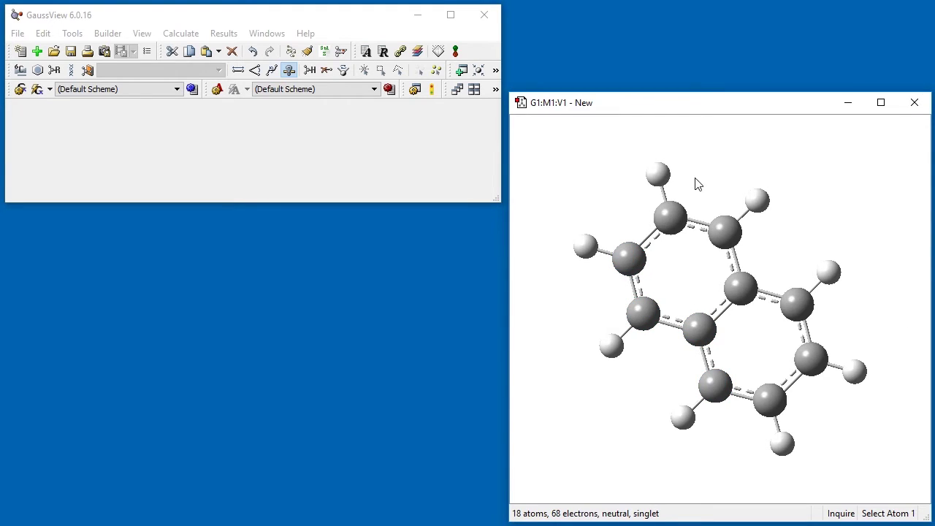
left_click(657, 174)
left_click(782, 443)
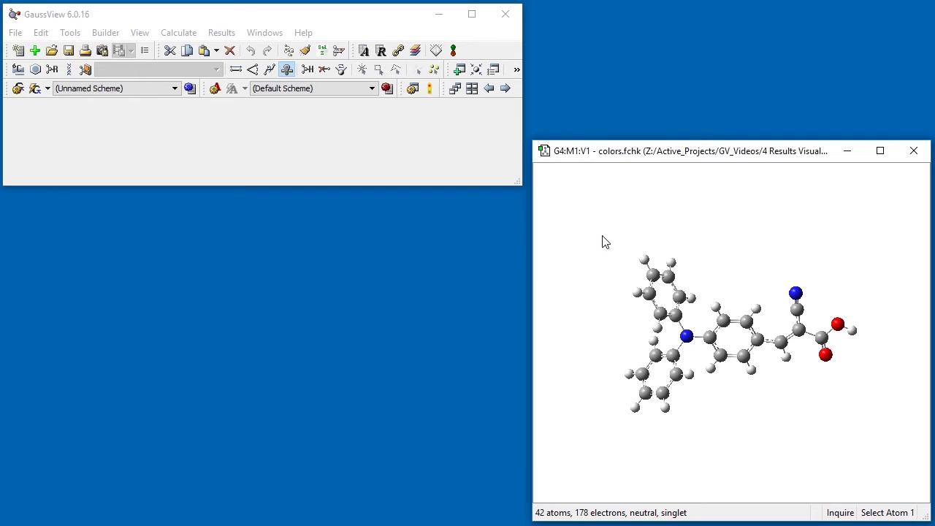
Rotate, shift and zoom colors.fchk, then rotate both methanes together and the left methane alone
left_click_drag(604, 242, 824, 288)
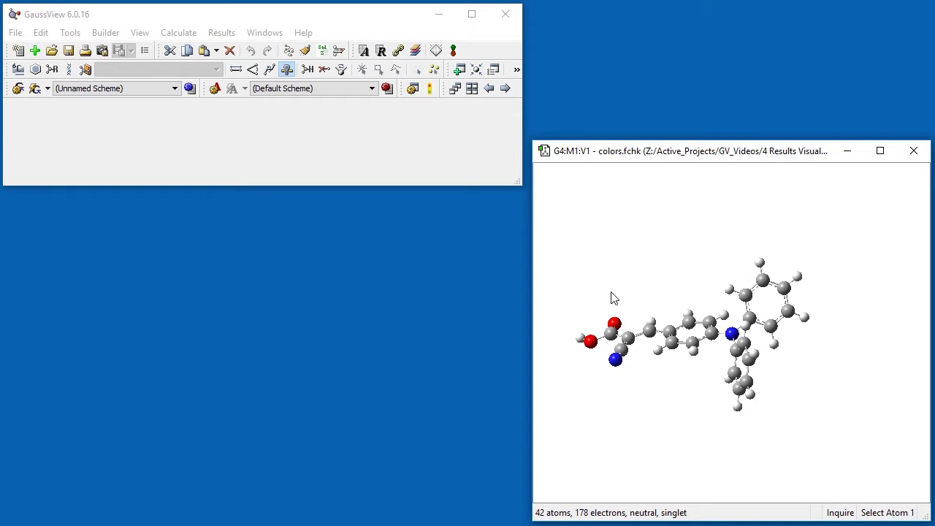
mouse_move(613, 298)
middle_mouse_down()
mouse_move(687, 288)
mouse_move(630, 298)
middle_mouse_up()
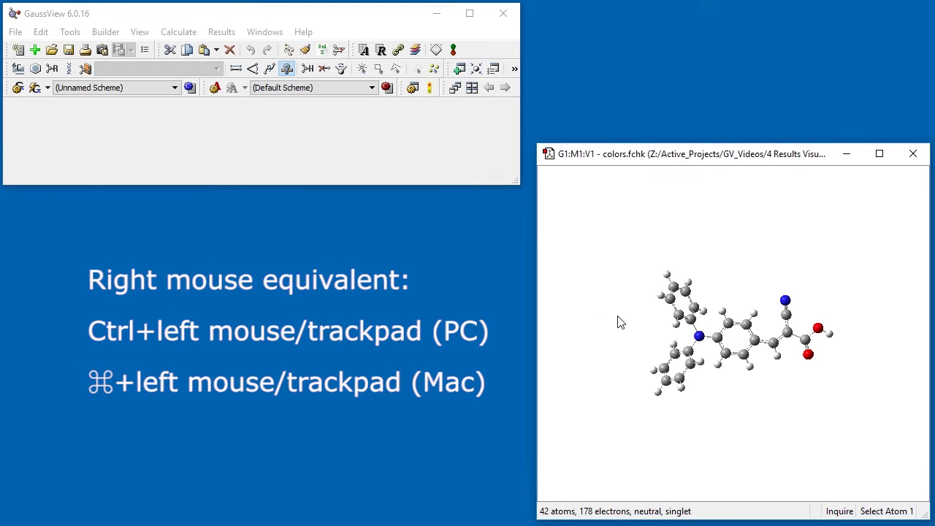
mouse_move(618, 321)
right_mouse_down()
mouse_move(620, 240)
mouse_move(628, 313)
right_mouse_up()
mouse_move(630, 319)
left_mouse_down()
mouse_move(438, 285)
mouse_move(615, 309)
left_mouse_up()
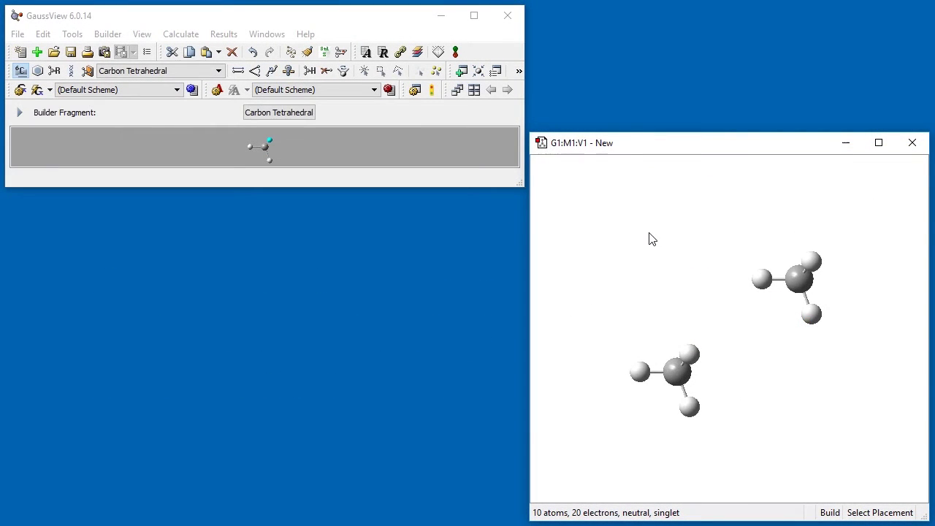
left_click_drag(649, 238, 584, 329)
left_click_drag(673, 334, 698, 379, "alt")
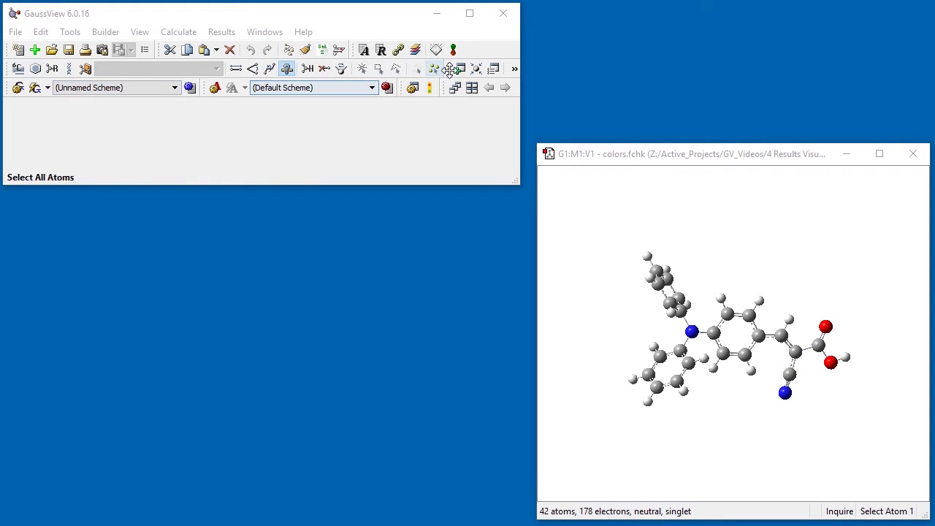
Set the view background to light cyan (RGB 170, 255, 255) in Display Format
left_click(493, 68)
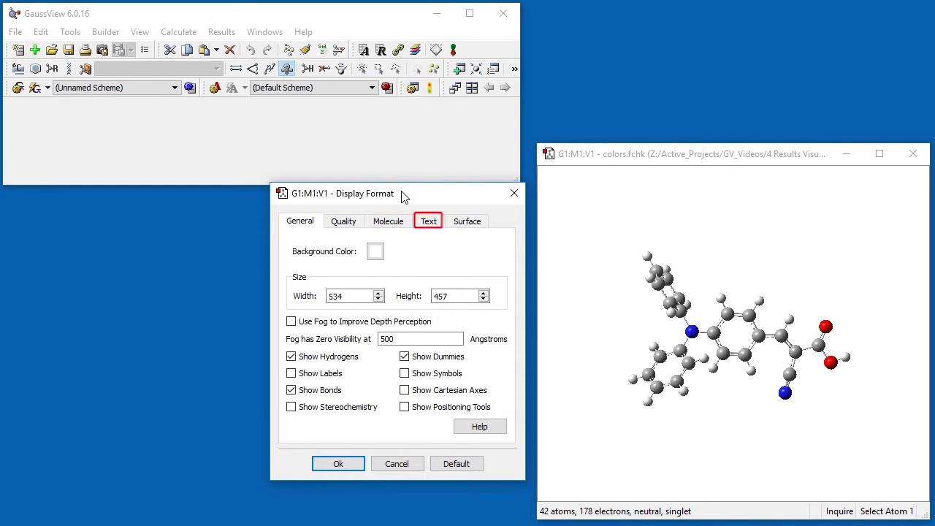
left_click(375, 252)
left_click(372, 275)
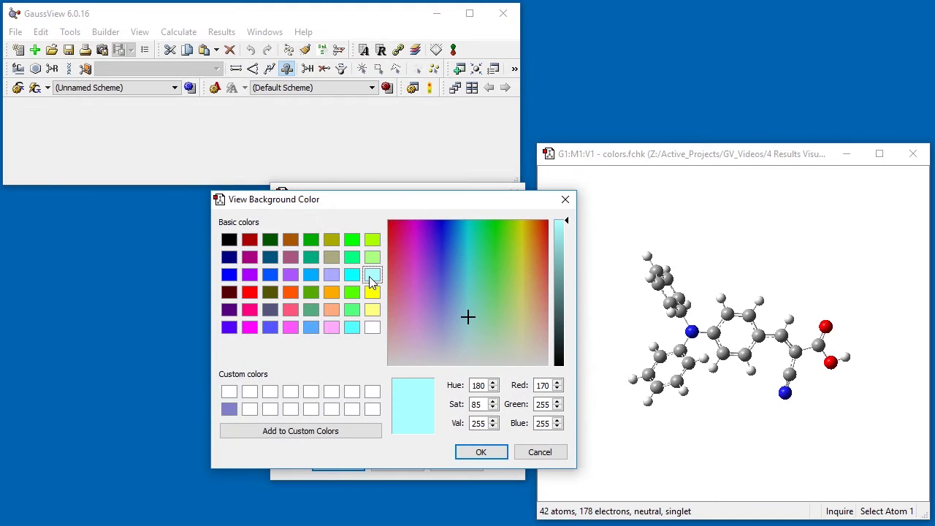
left_click(481, 453)
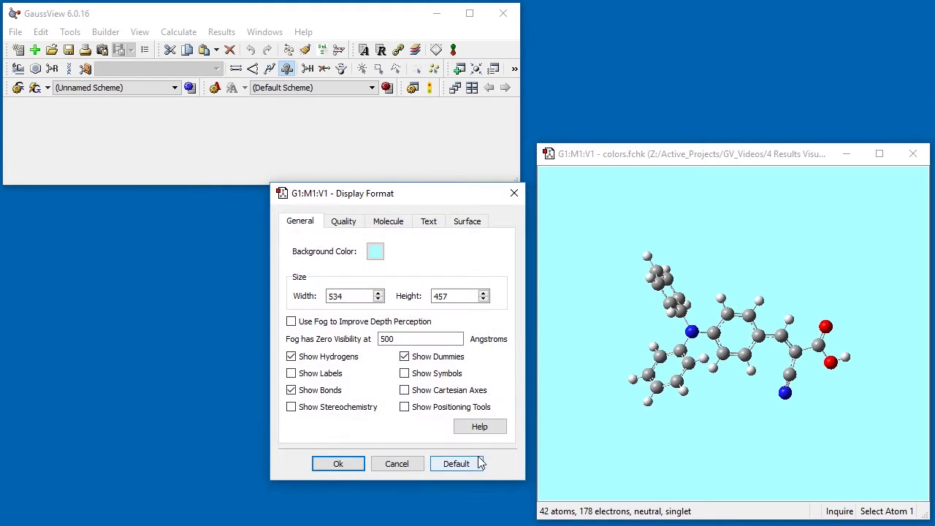
Toggle atom labels, element symbols and hydrogens, ending with hydrogens shown and labels off
left_click(293, 372)
left_click(292, 373)
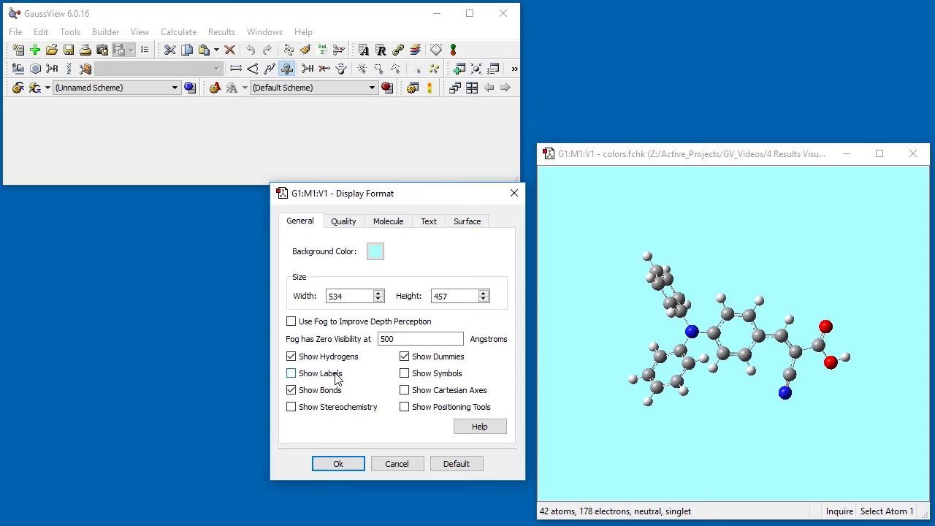
left_click(405, 376)
left_click(404, 373)
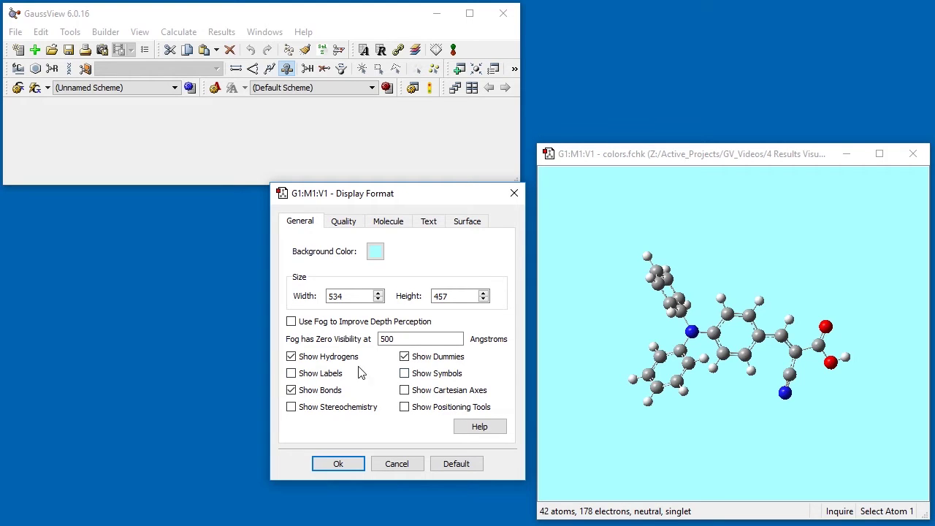
left_click(291, 357)
left_click(291, 356)
Test Fast moving-object quality while rotating, then set it to Realistic and rotate again
left_click(342, 223)
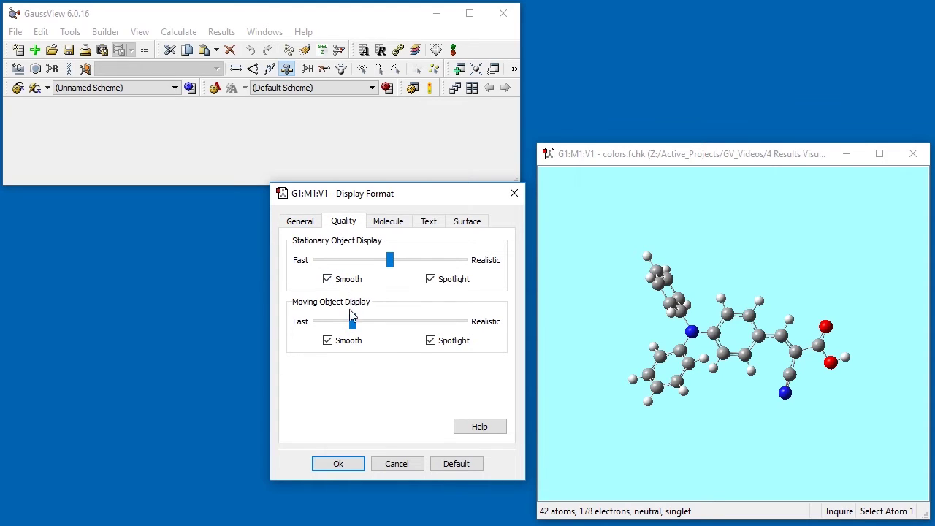
left_click_drag(353, 322, 316, 324)
left_click_drag(659, 223, 878, 376)
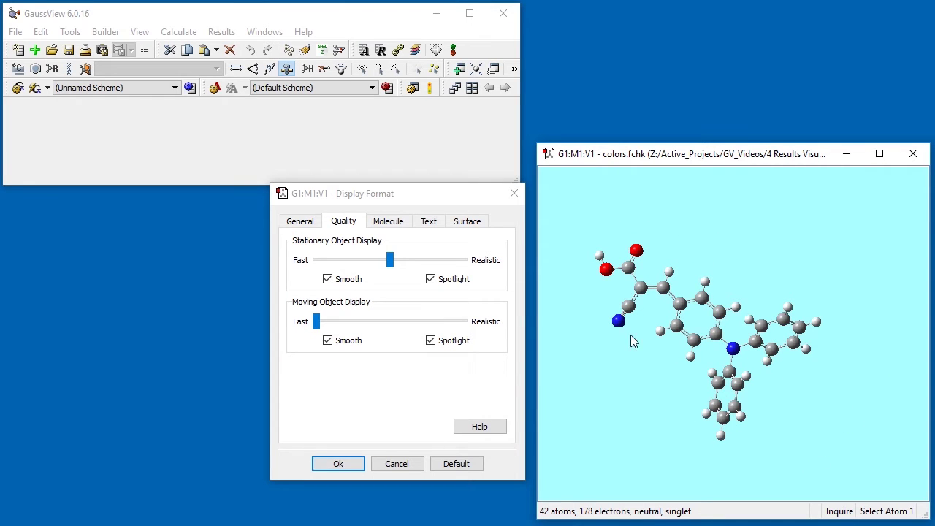
left_click_drag(318, 323, 502, 334)
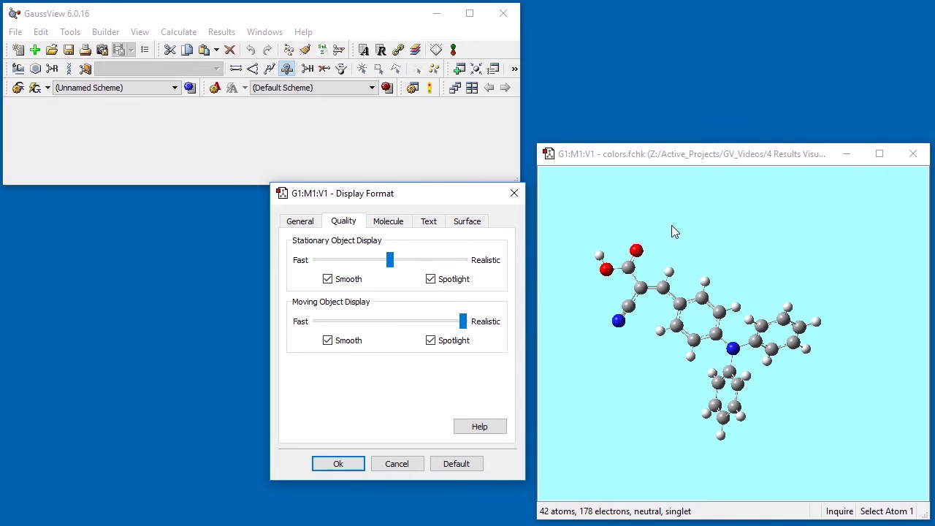
left_click_drag(674, 231, 788, 443)
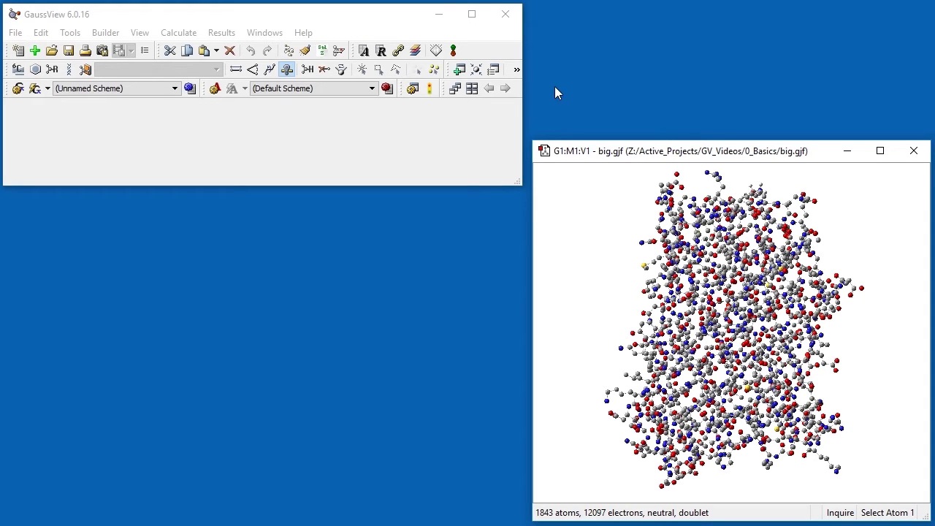
Render big.gjf's high layer as Wireframe, restore Ball & Bond Type, then view Text settings
left_click(494, 69)
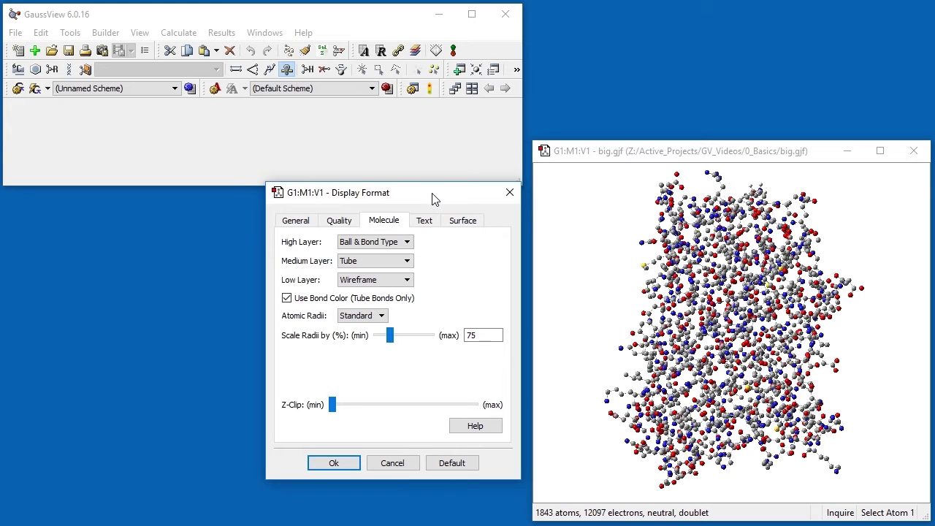
left_click(407, 242)
left_click(406, 283)
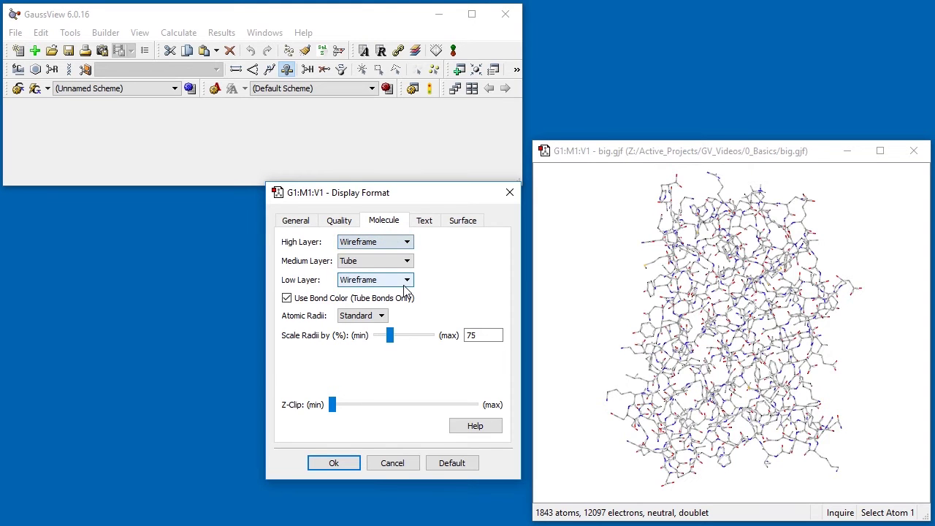
left_click(399, 244)
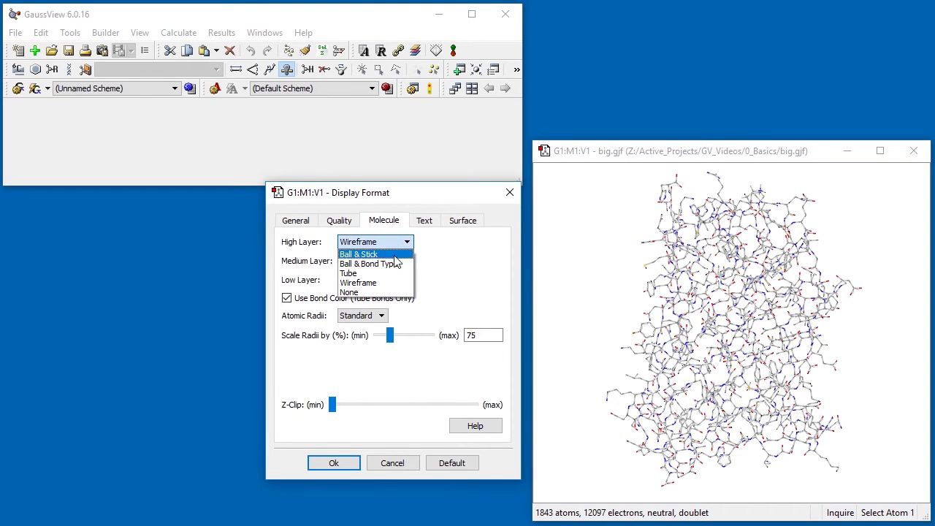
left_click(399, 264)
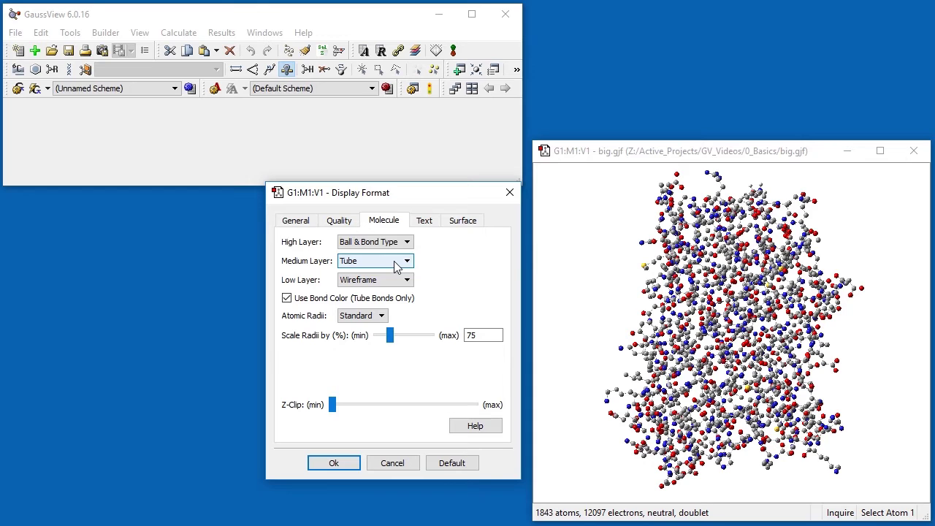
left_click(422, 220)
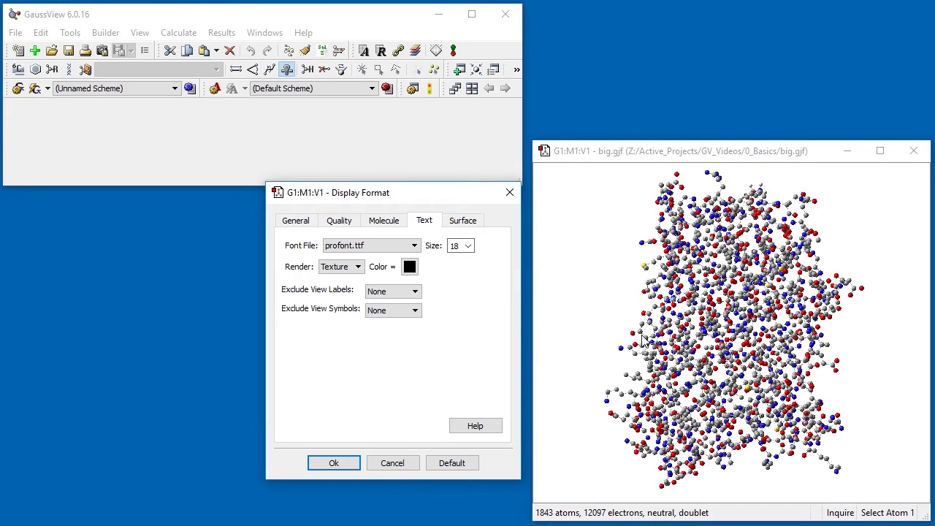
Zoom in on the atom labels and raise the label font size from 18 to 36
right_click_drag(642, 341, 630, 502)
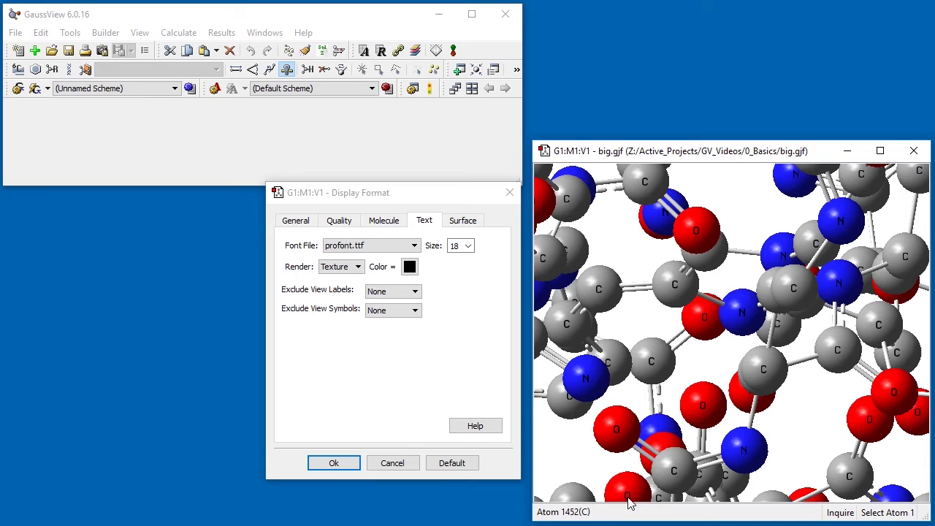
left_click(468, 247)
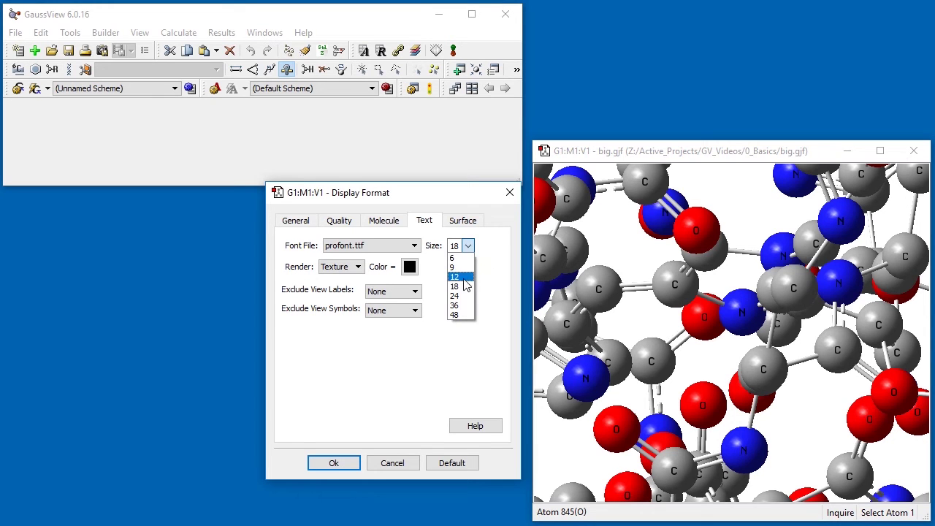
left_click(464, 306)
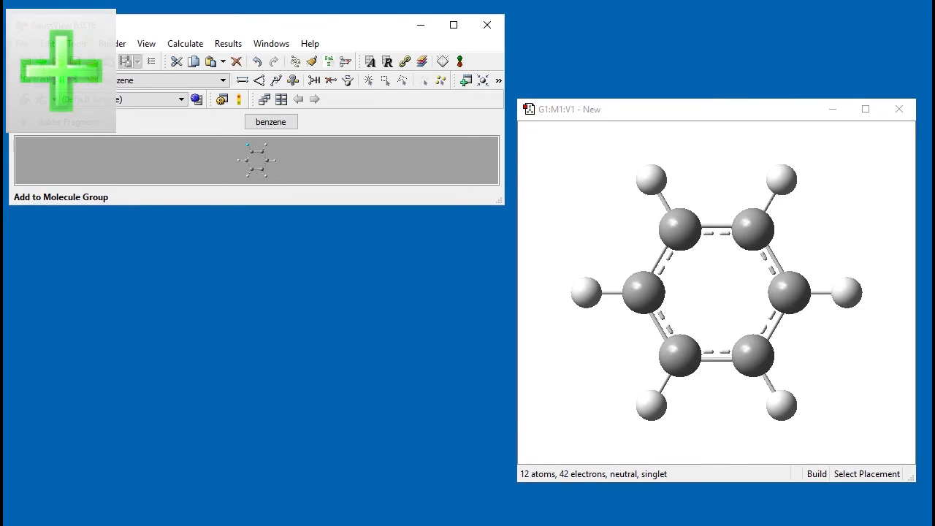
Add a new molecule with a benzene ring and replace two adjacent hydrogens with chlorine
left_click(41, 62)
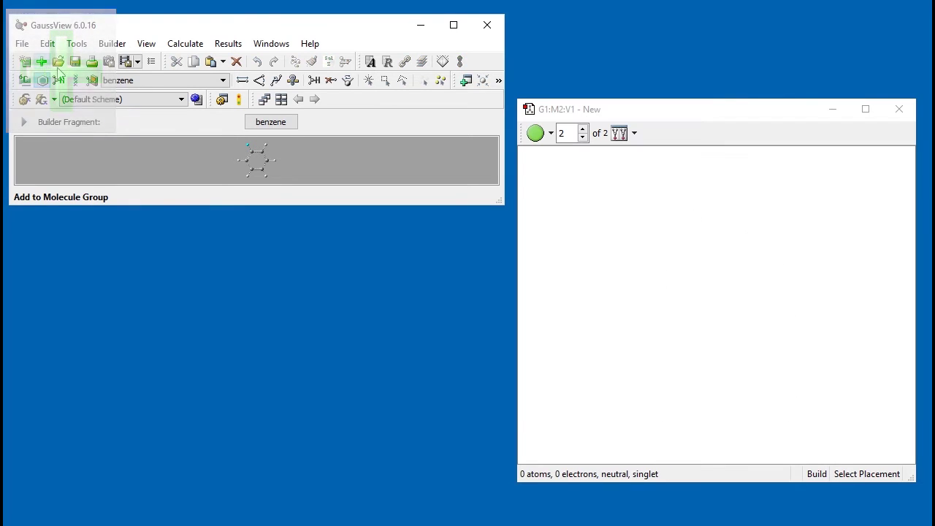
left_click(609, 217)
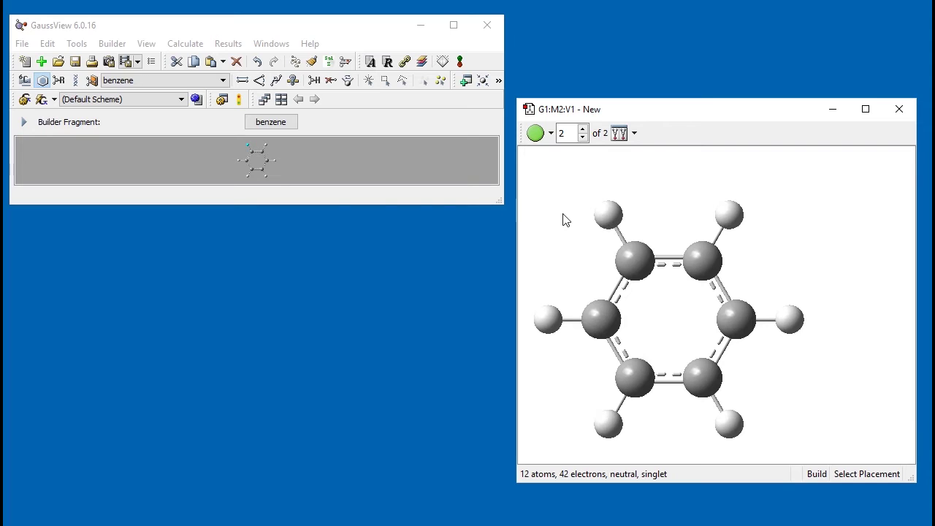
left_click(24, 80)
left_click(609, 215)
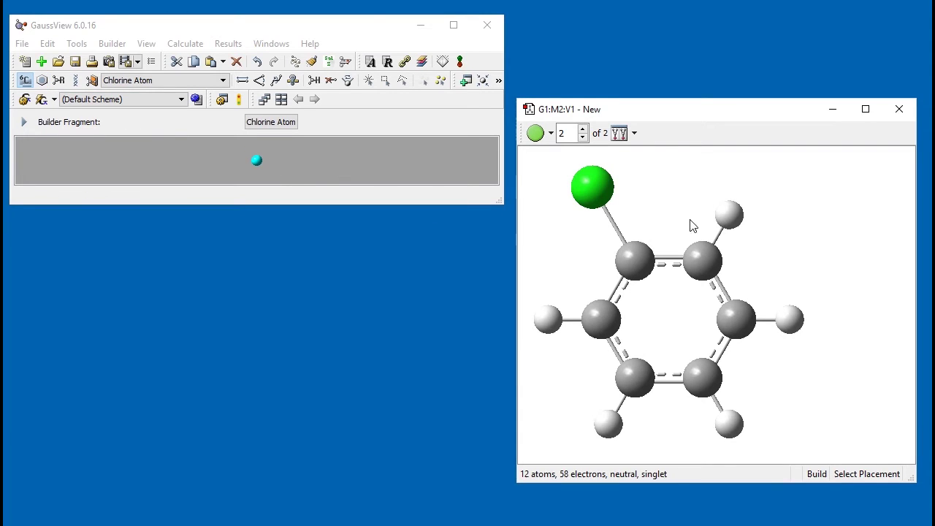
left_click(730, 214)
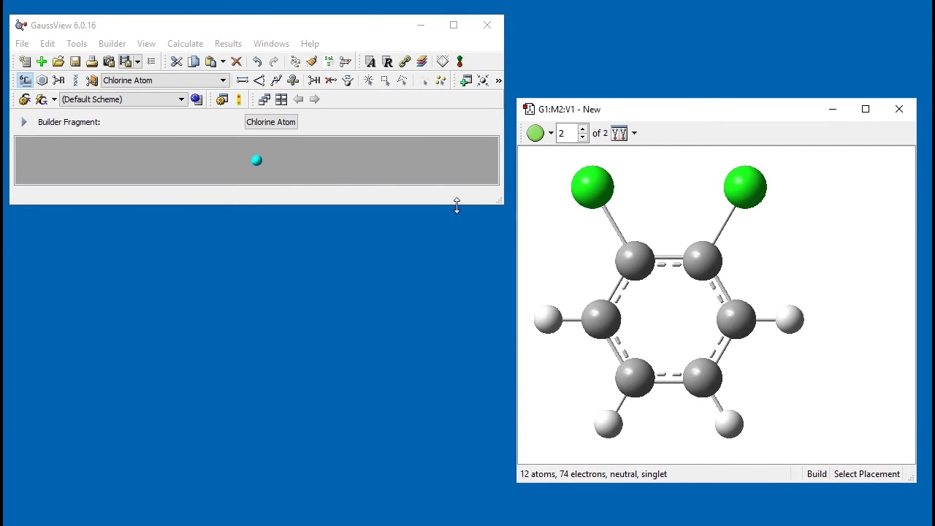
left_click_drag(457, 206, 435, 326)
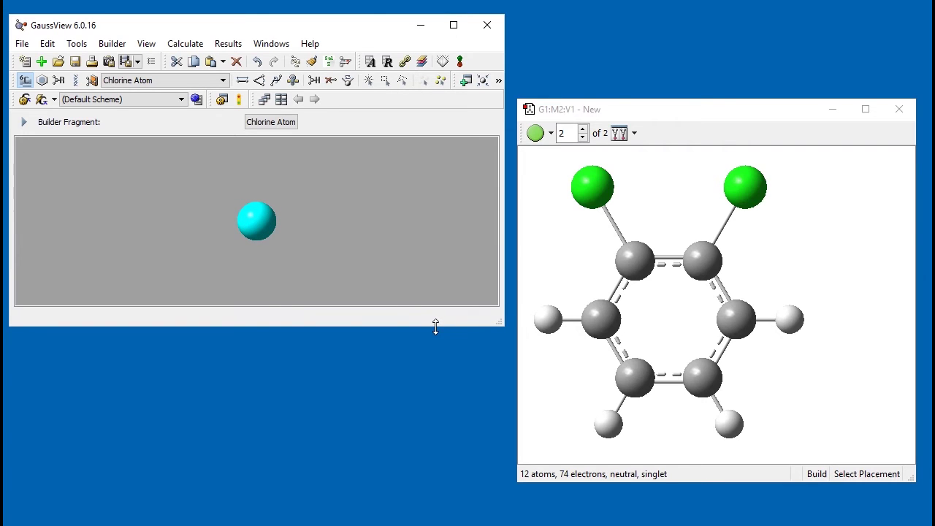
Paste a copy of the dichlorobenzene as a third molecule and delete its top-right chlorine
left_click(195, 62)
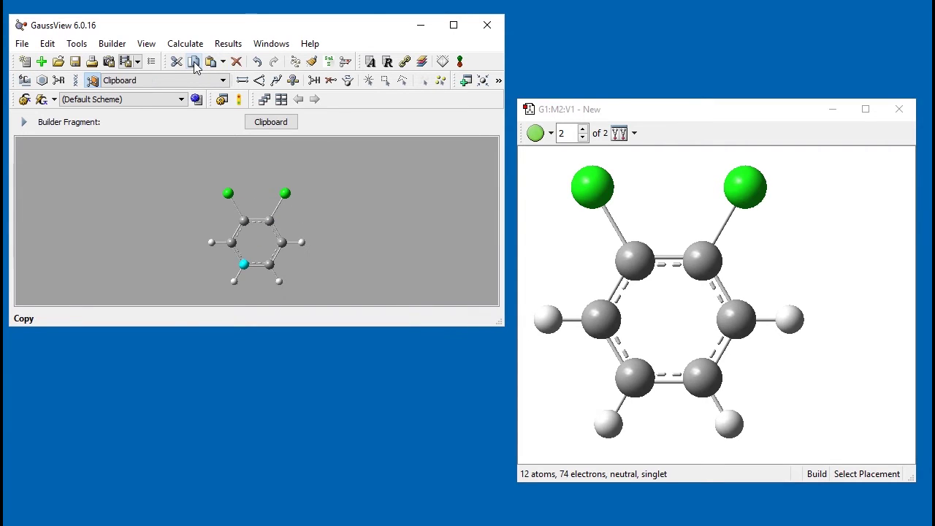
left_click(210, 63)
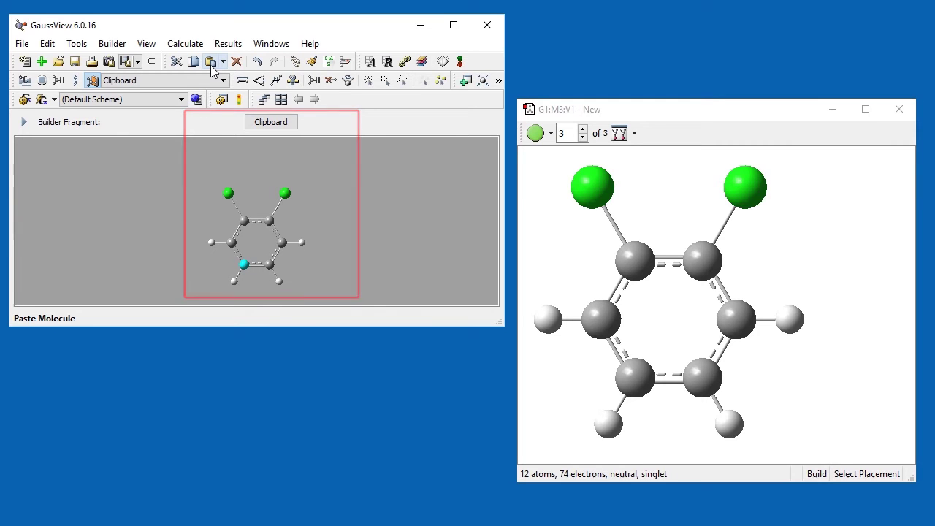
left_click(331, 80)
left_click(744, 188)
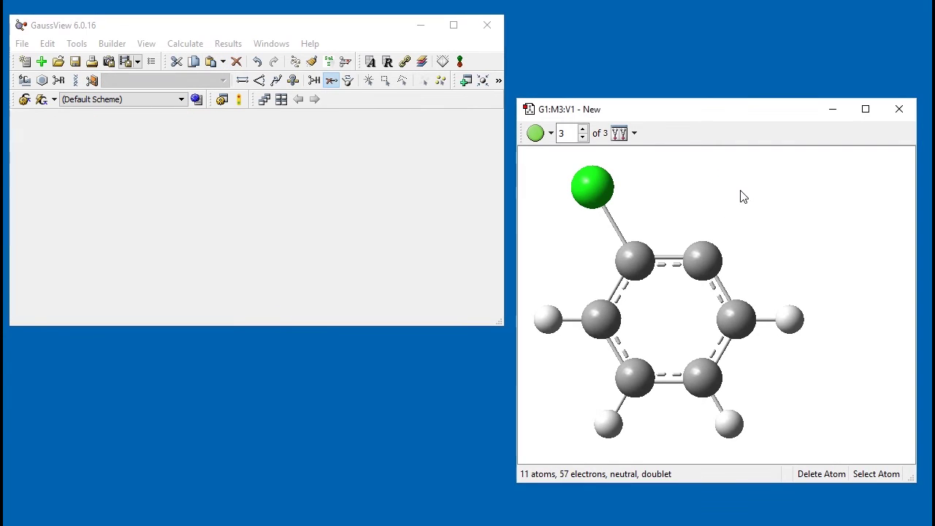
Restore the hydrogen on that carbon and turn the right-hand hydrogen into chlorine, making the meta isomer
left_click(315, 80)
left_click(698, 258)
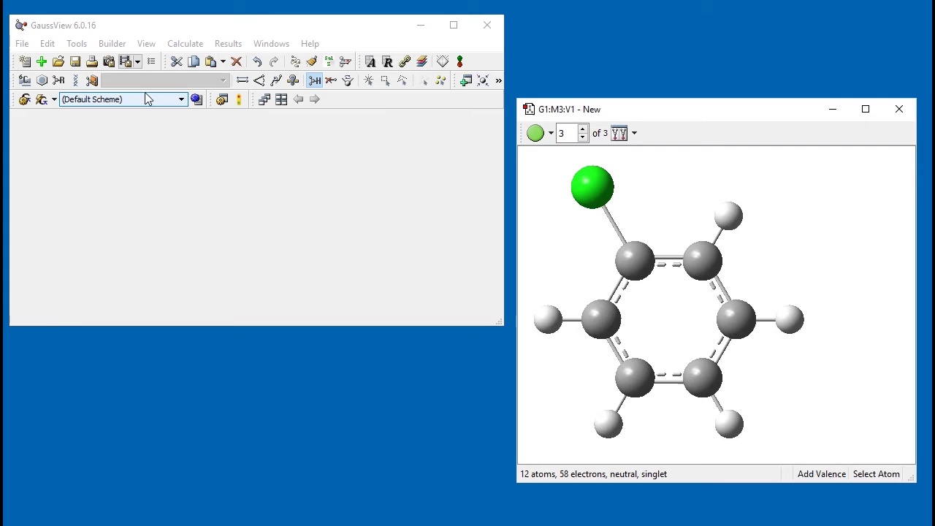
left_click(25, 80)
left_click(791, 319)
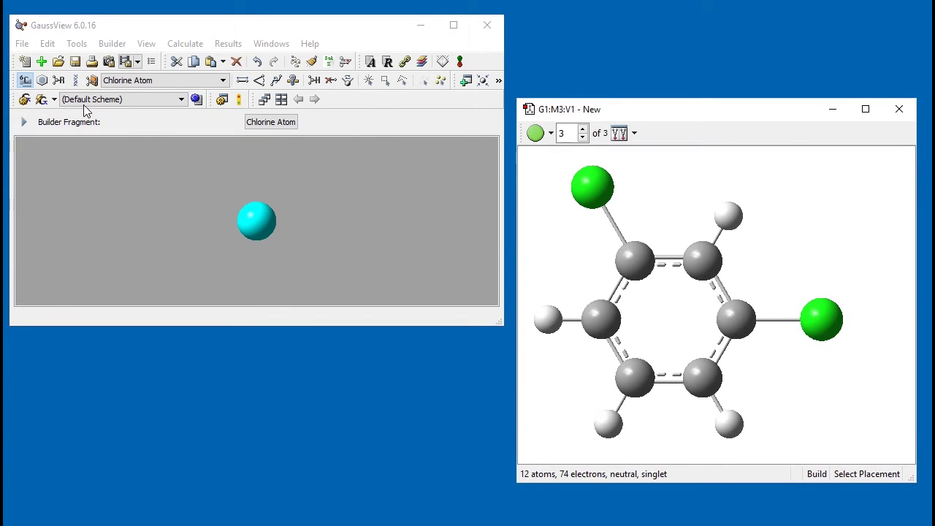
Open clben.gjf with Target 'Add all files to active molecule group' so it becomes molecule 4
left_click(22, 43)
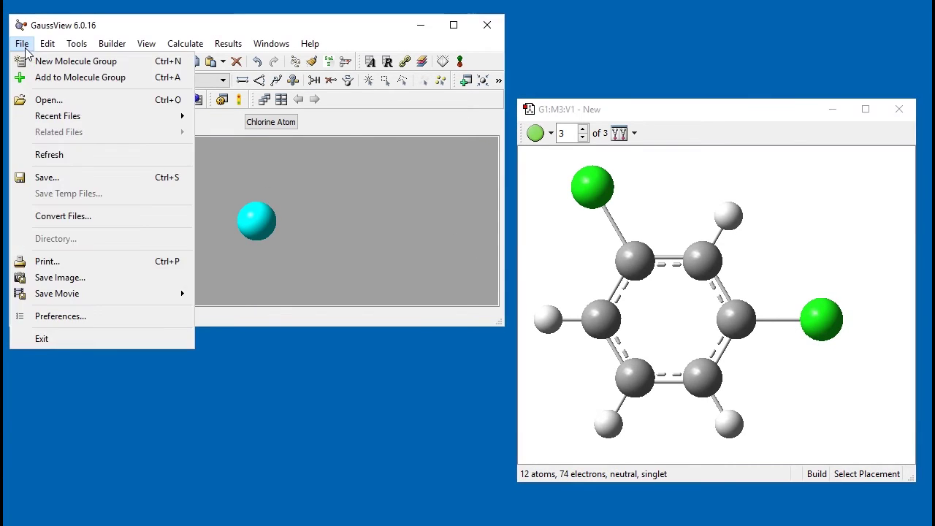
left_click(44, 99)
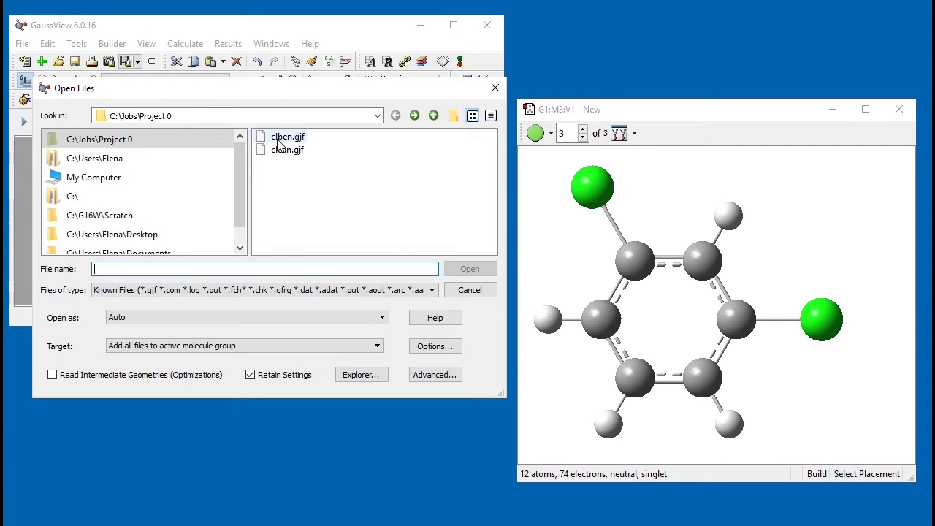
left_click(279, 138)
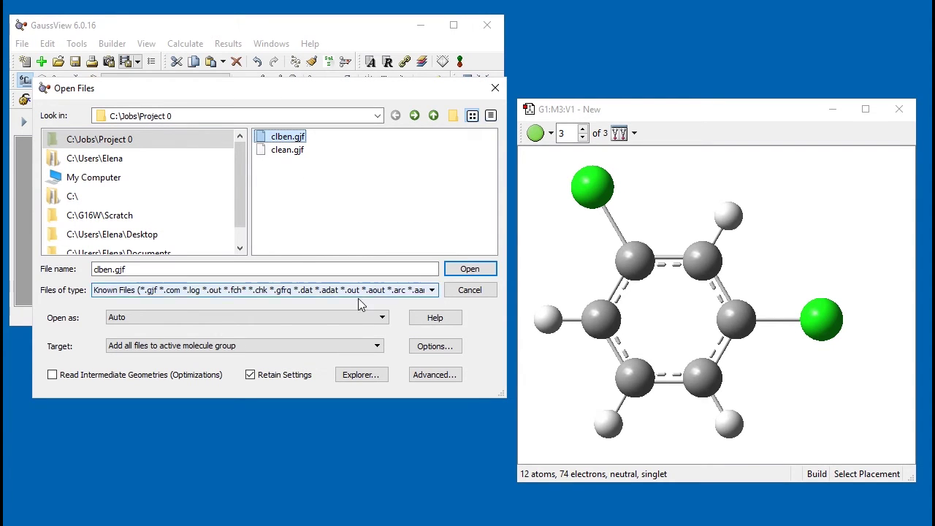
left_click(351, 348)
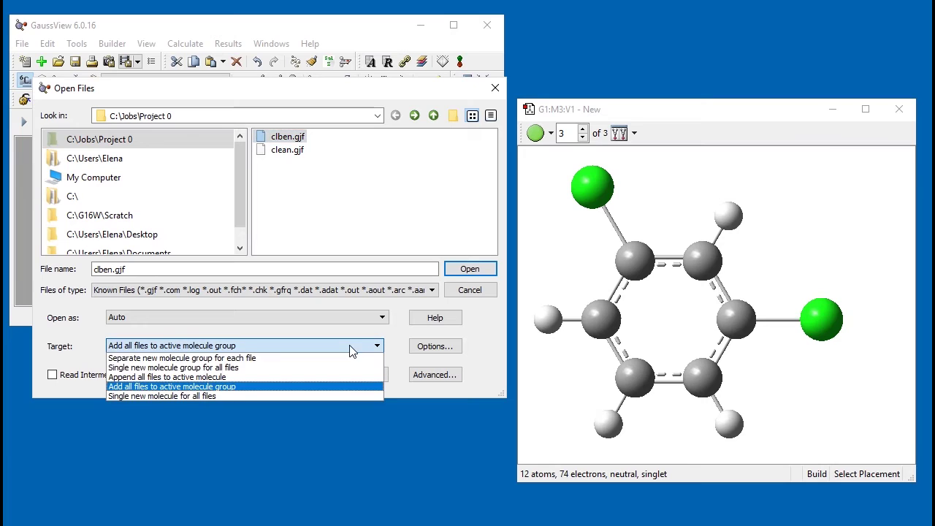
left_click(341, 387)
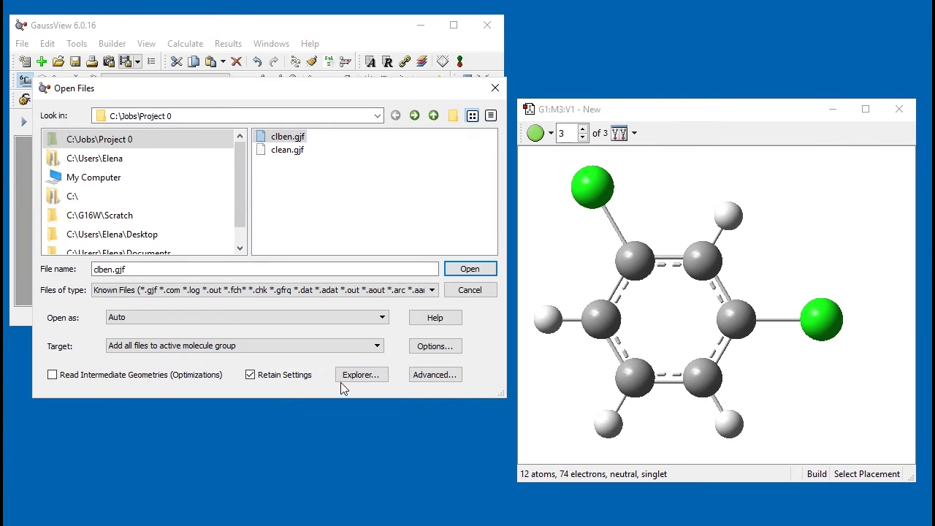
left_click(466, 273)
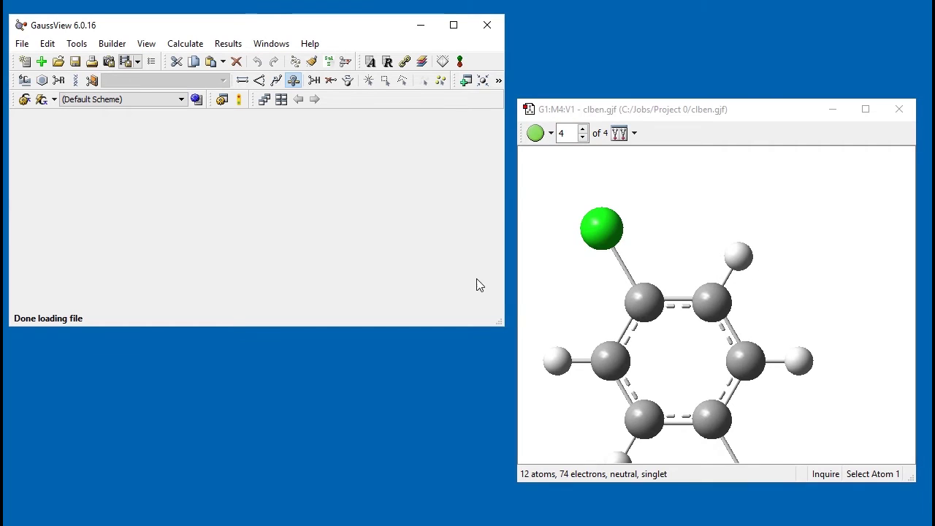
Pan the para-dichlorobenzene so both chlorines are fully visible
left_click(610, 364)
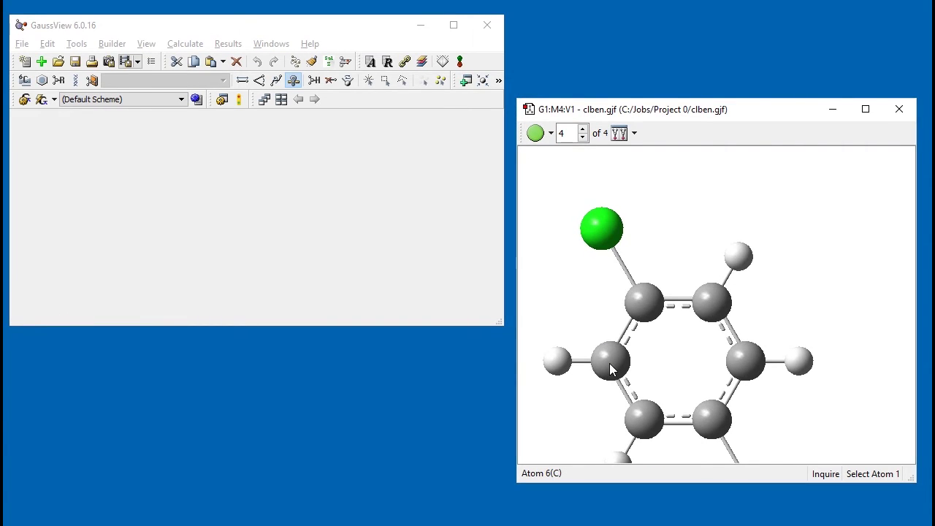
middle_click_drag(610, 363, 631, 325)
middle_click_drag(646, 304, 646, 309)
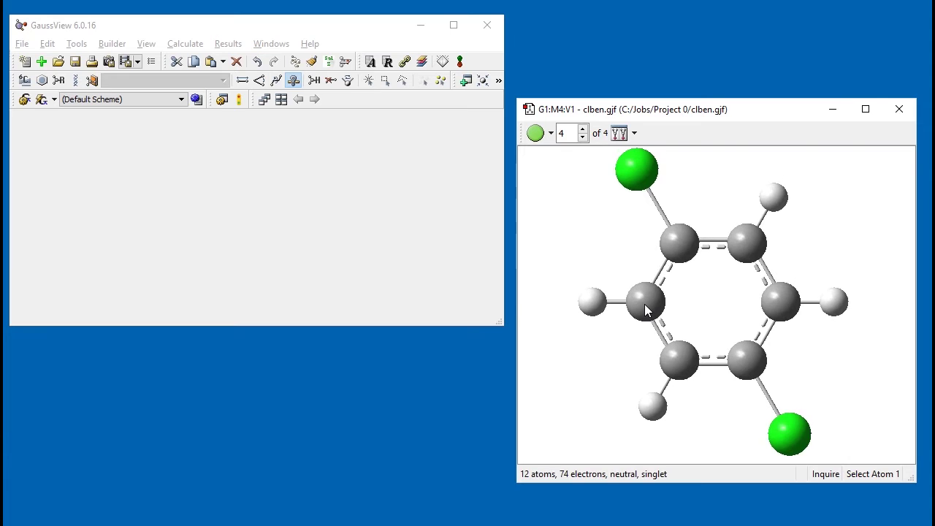
Step back through molecules 3, 2 and 1: meta, ortho, then benzene
left_click(584, 138)
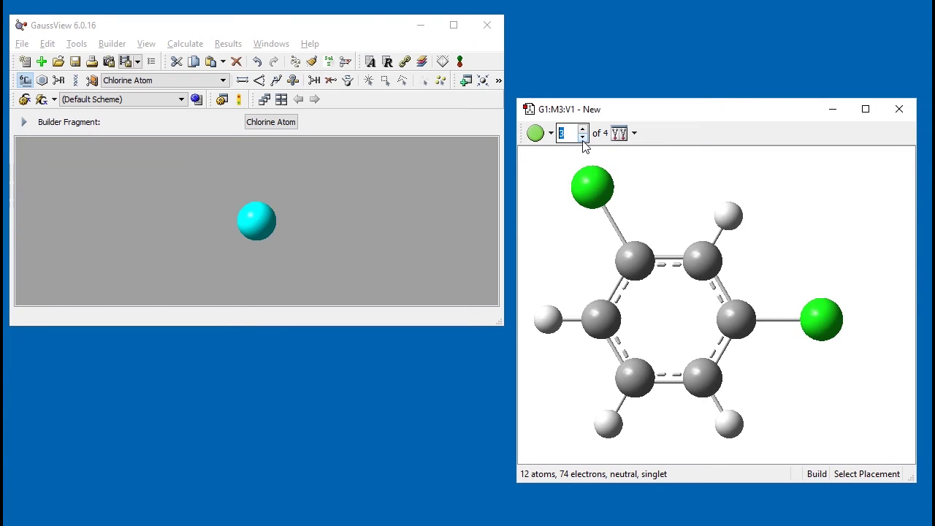
left_click(583, 138)
left_click(584, 138)
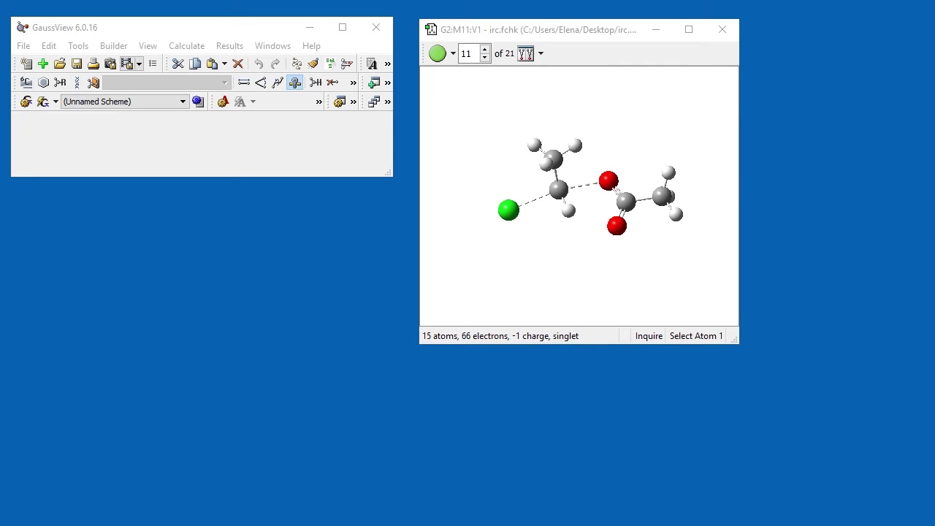
Rewind the IRC path to frame 1
left_click(485, 58)
left_click(486, 58)
left_click(485, 57)
left_click(485, 58)
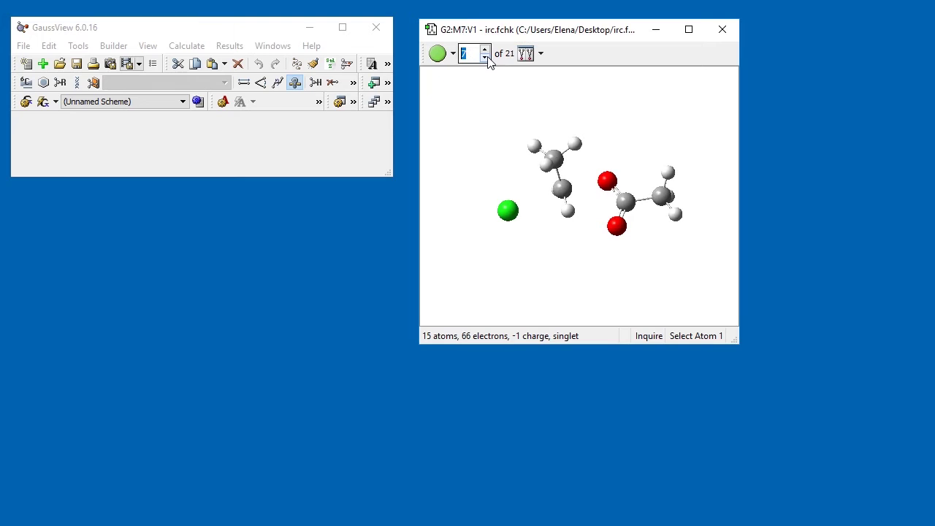
left_click(485, 58)
left_click(485, 57)
left_click(486, 58)
left_click(487, 58)
left_click(486, 58)
left_click(487, 57)
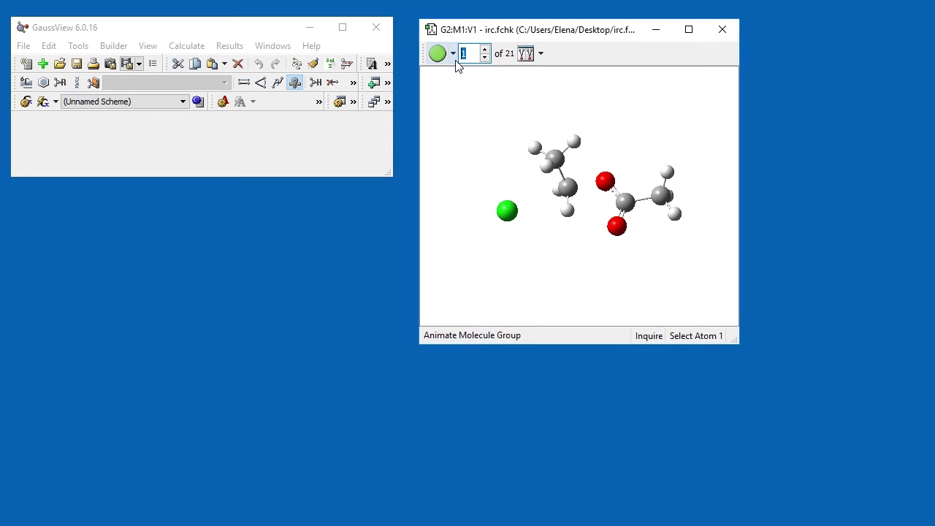
Set the animation Frame Delay to 200 ms and start the animation
left_click(454, 55)
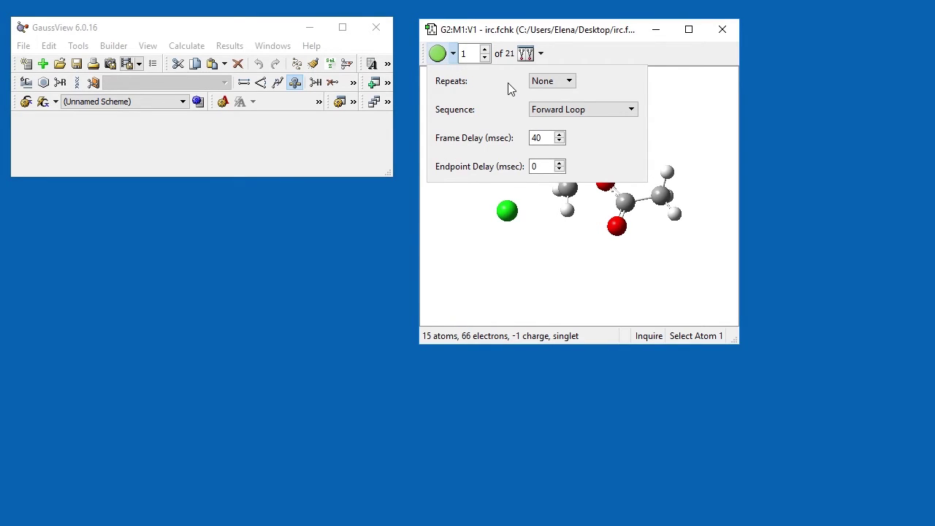
double_click(545, 137)
type("200")
left_click(441, 56)
left_click(440, 56)
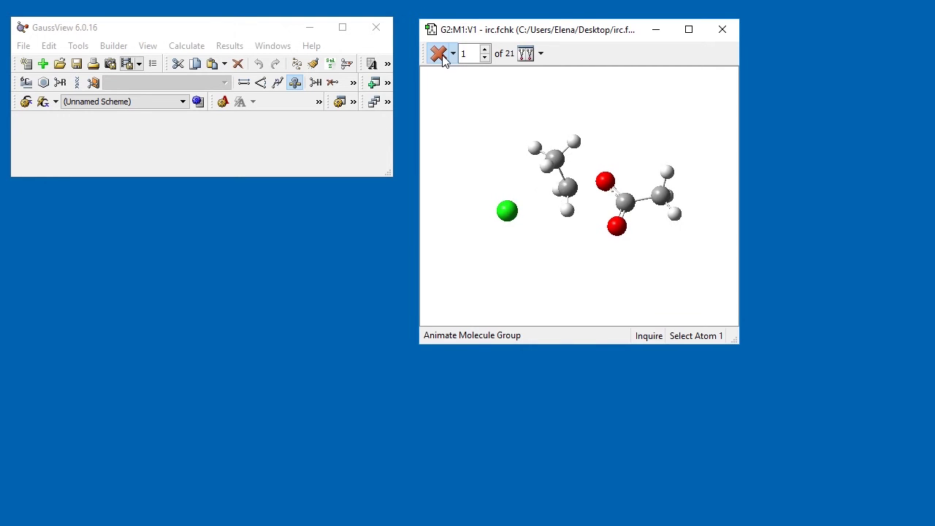
Stop the animation, show every IRC frame as tiles, and enlarge the window
left_click(440, 56)
left_click(526, 54)
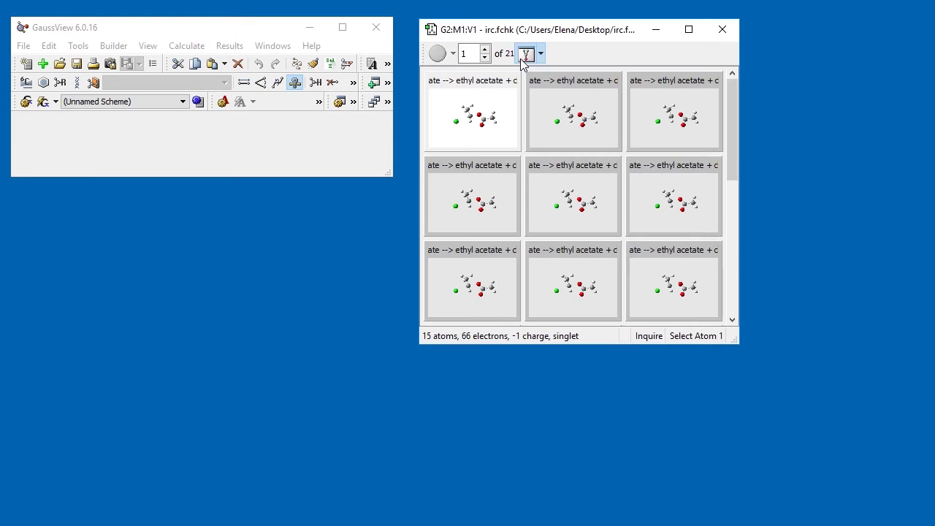
left_click_drag(482, 129, 450, 158)
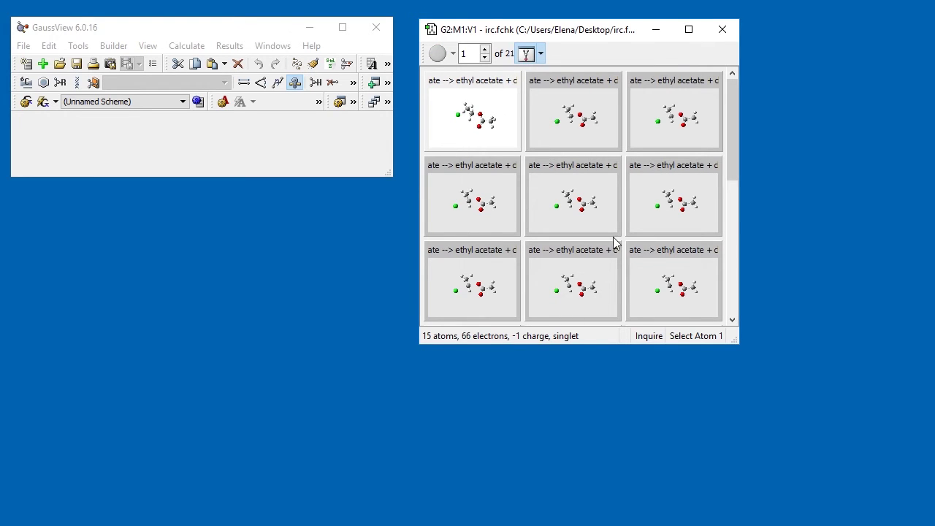
left_click_drag(730, 338, 882, 481)
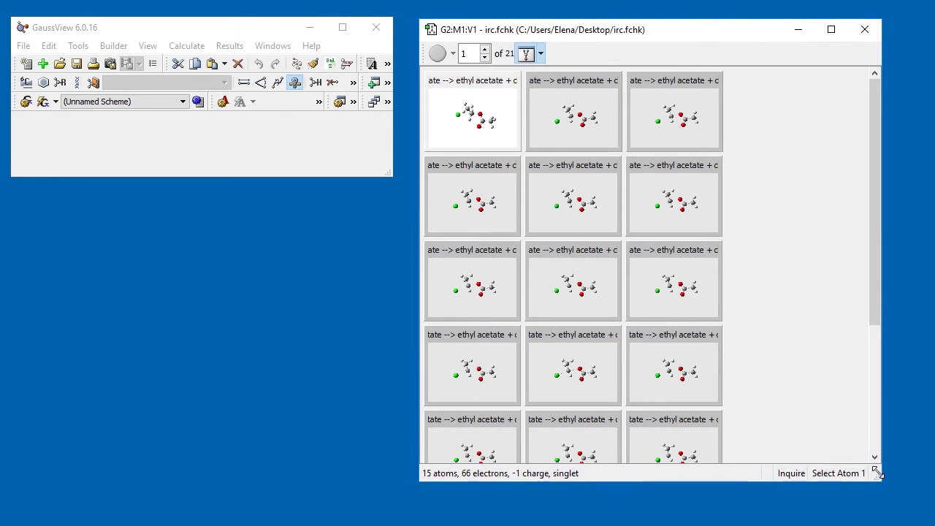
Fit the tiles to the window, synchronize them, and rotate all tiles together
right_click(729, 249)
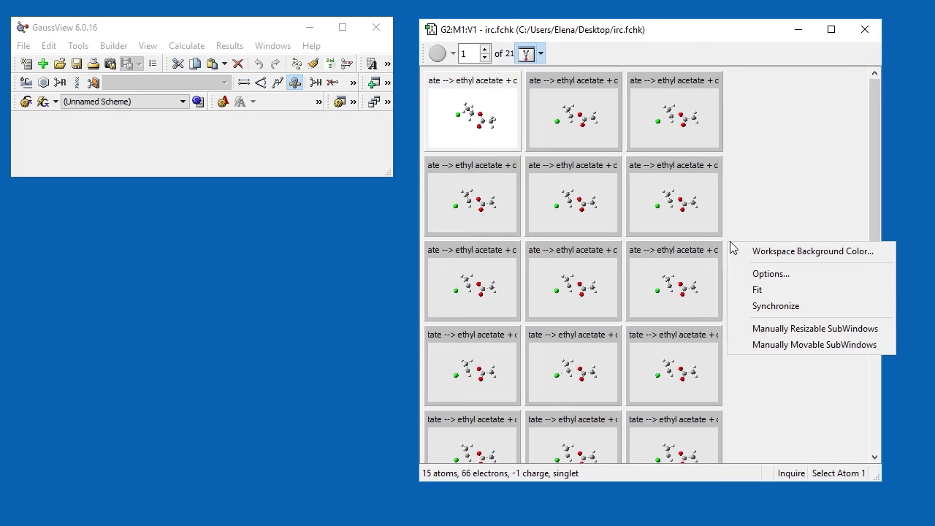
left_click(778, 291)
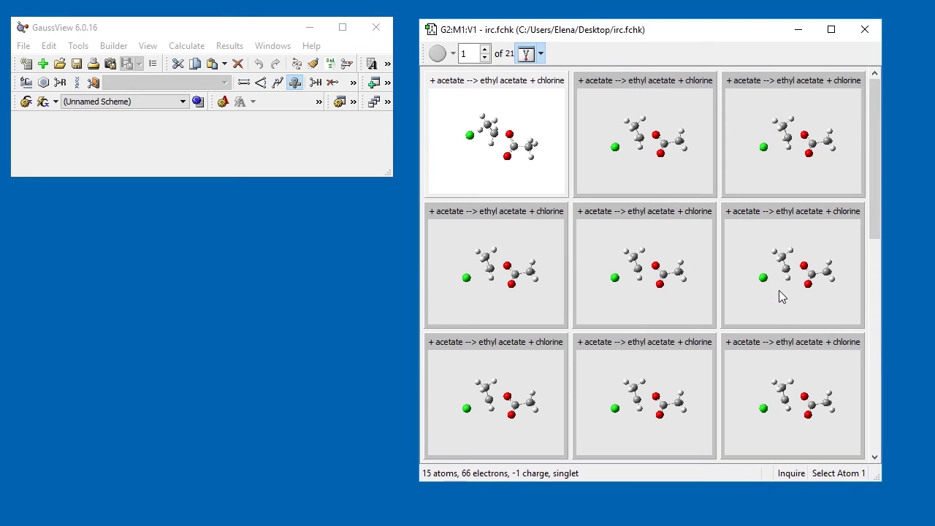
right_click(718, 267)
left_click(738, 332)
left_click_drag(526, 150, 530, 184)
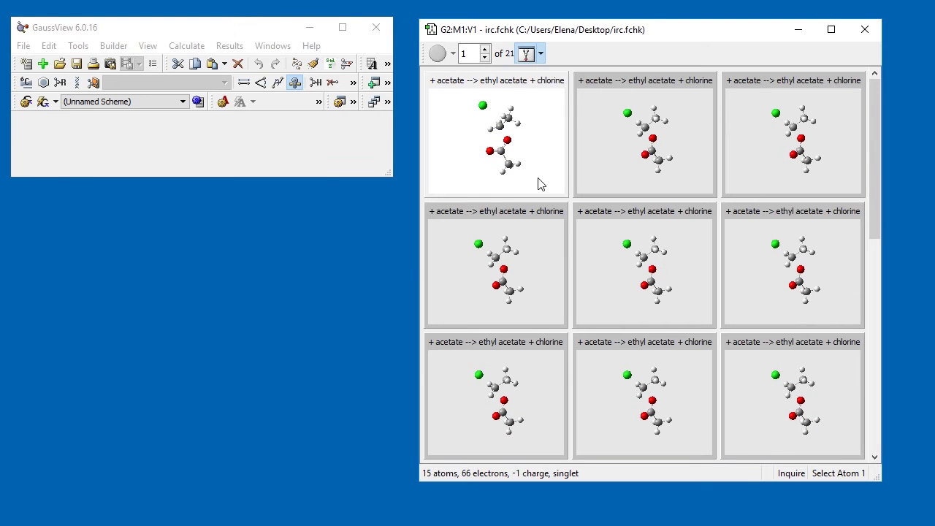
left_click(662, 151)
left_click_drag(653, 151, 616, 140)
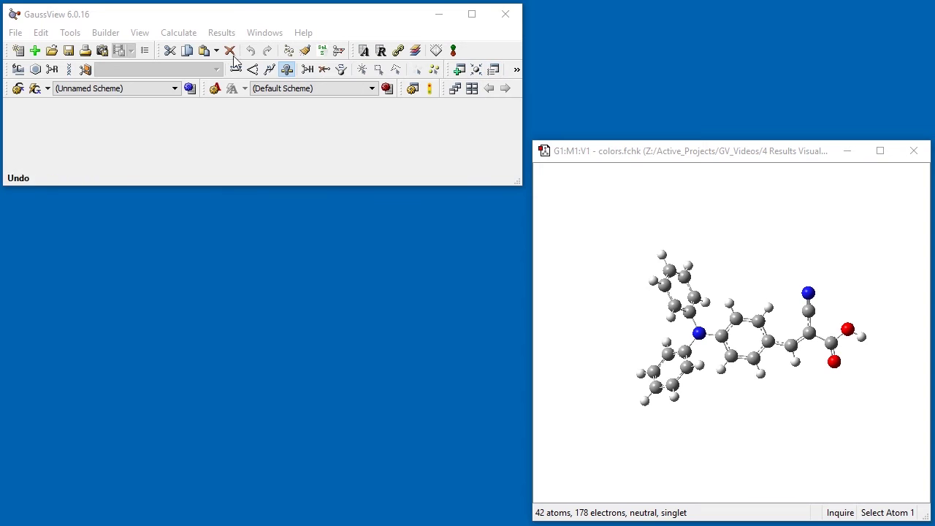
Open Preferences, move the dialog fully on screen, and view the Display Format category
left_click(15, 32)
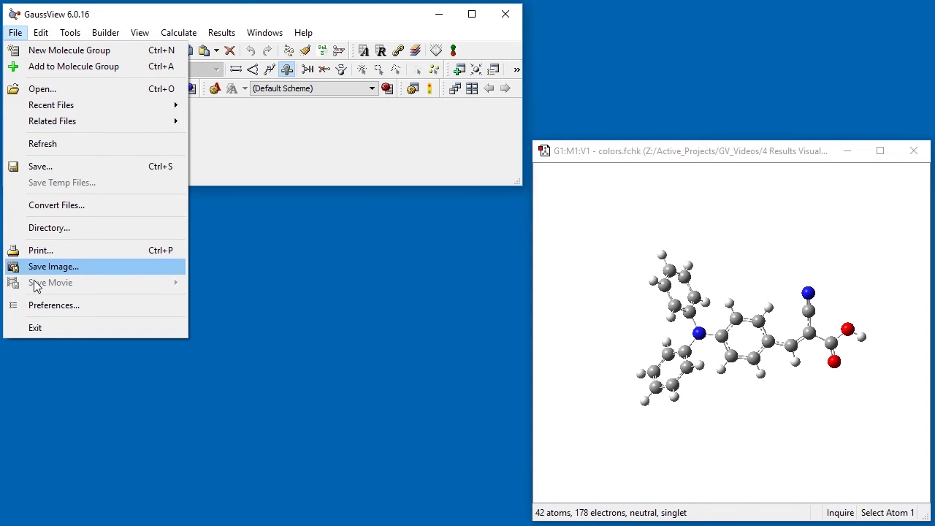
left_click(33, 307)
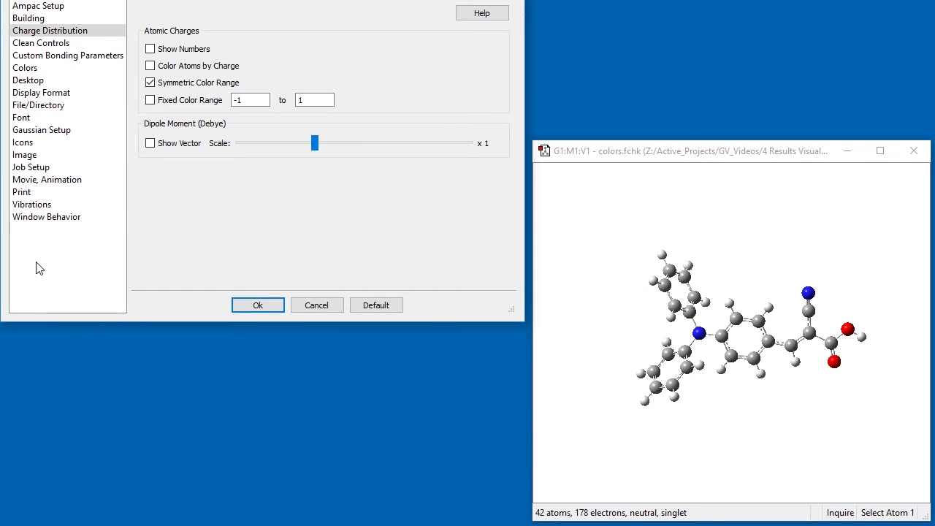
left_click_drag(106, 1, 106, 23)
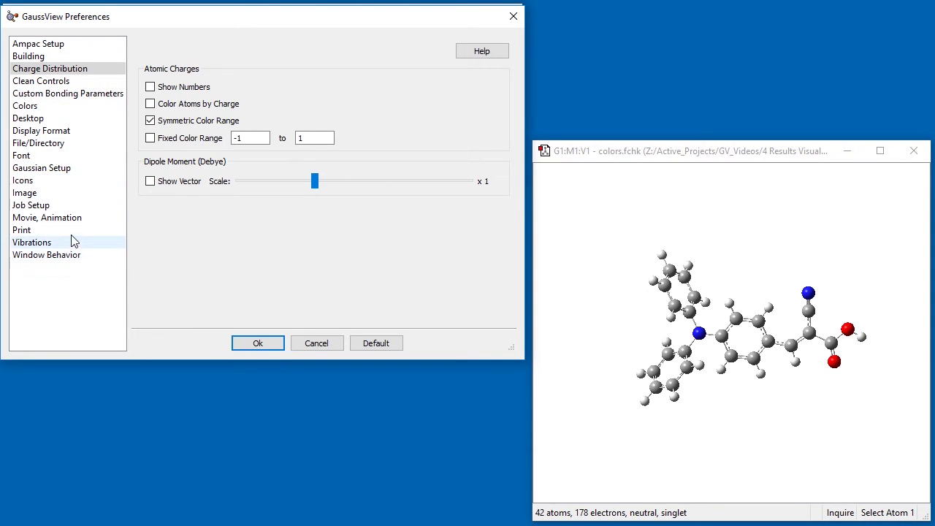
left_click(64, 133)
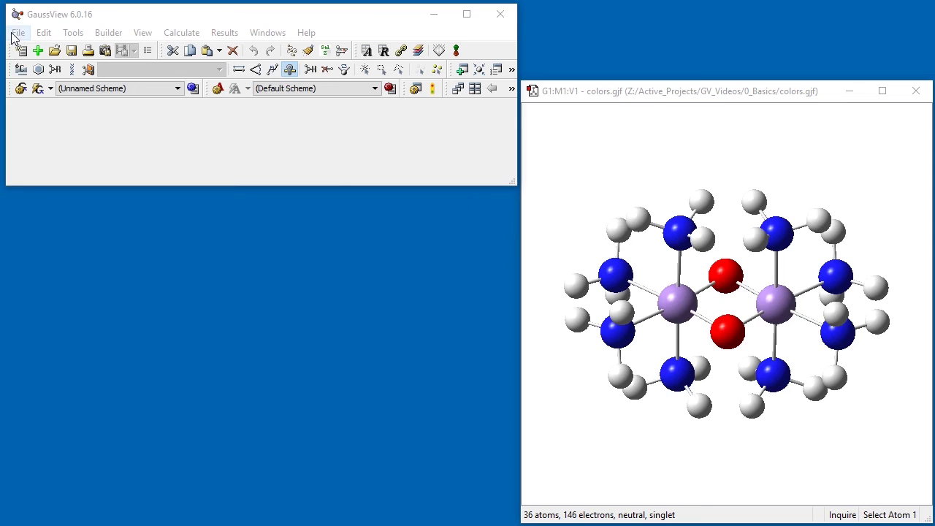
In the Colors element table, lower manganese's red and blue to make it green, then apply
left_click(18, 32)
left_click(76, 304)
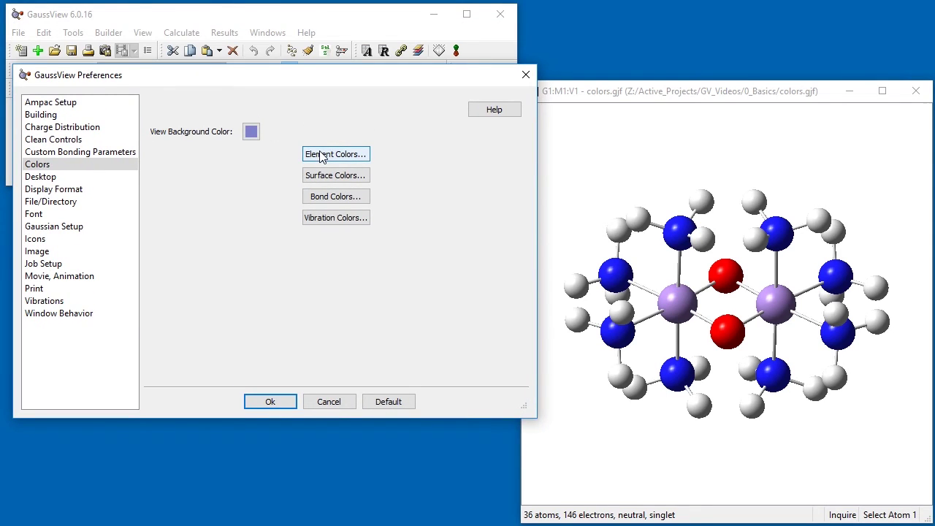
left_click(322, 156)
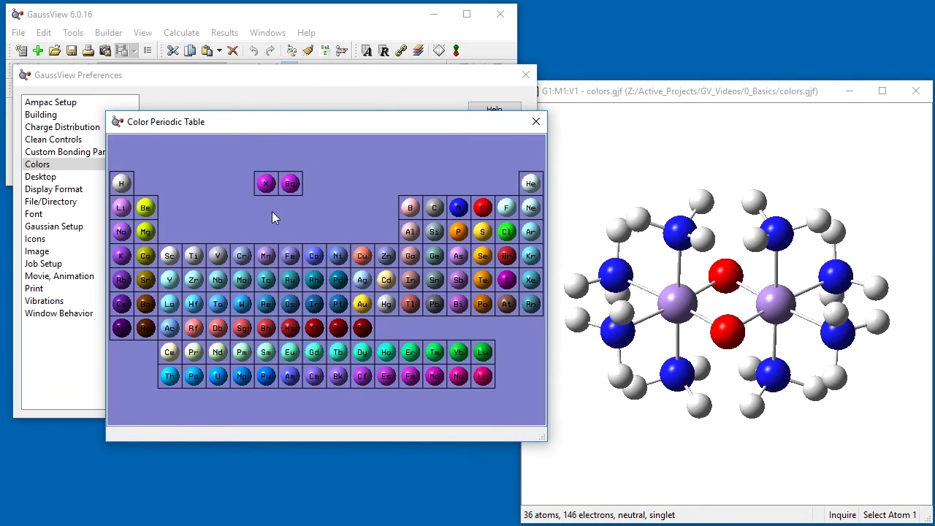
left_click(265, 256)
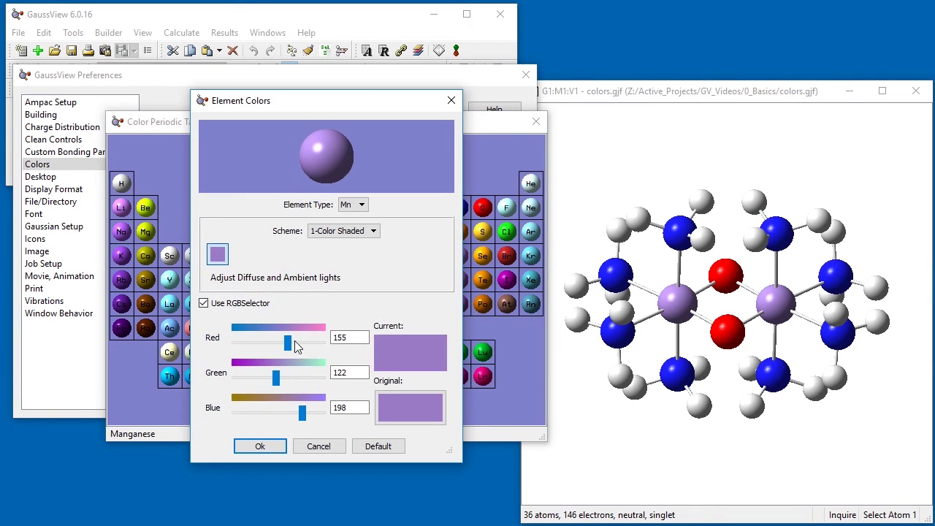
left_click_drag(287, 343, 255, 344)
left_click_drag(301, 413, 252, 431)
left_click(259, 445)
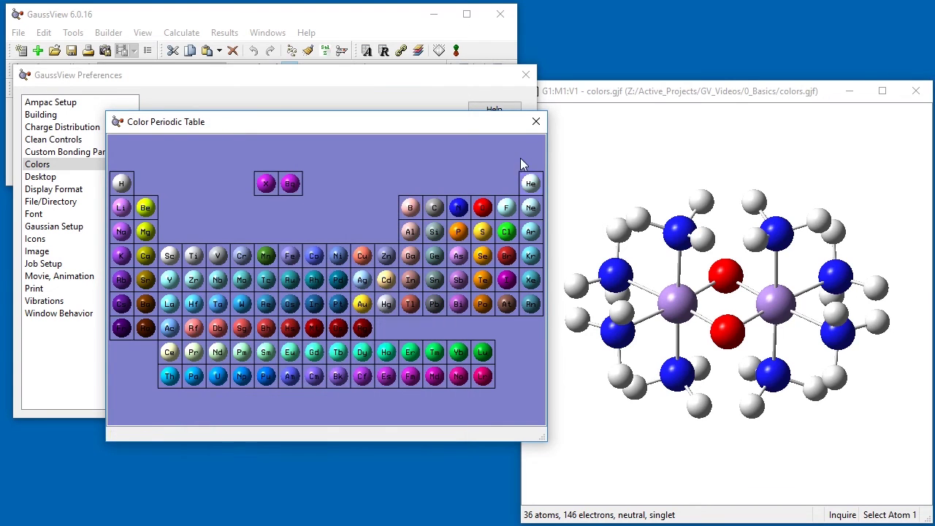
left_click(535, 121)
left_click(282, 406)
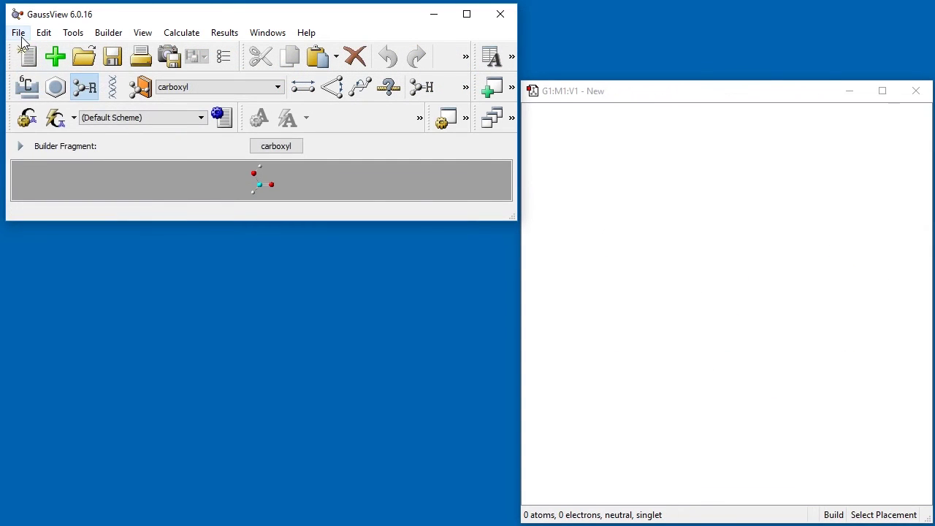
Open the Icons preferences and restore only the icon settings to their defaults
left_click(19, 32)
left_click(82, 306)
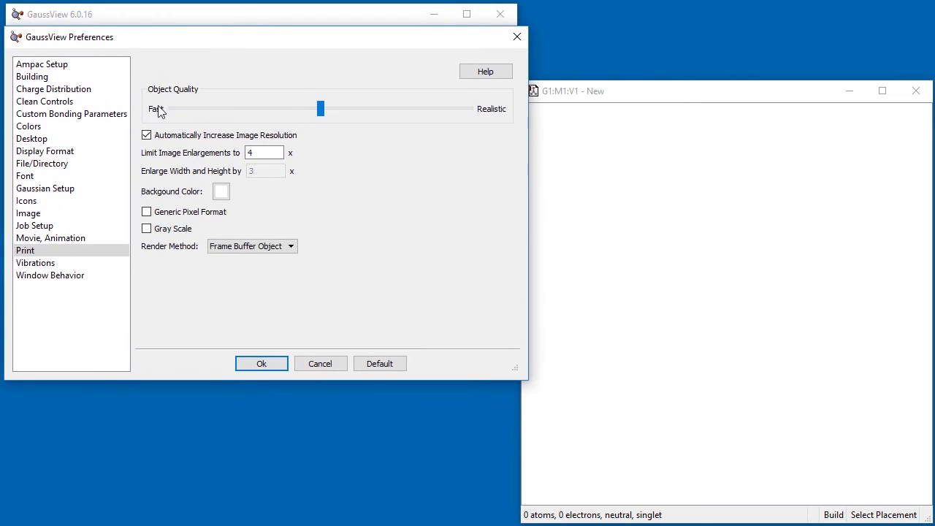
left_click(37, 201)
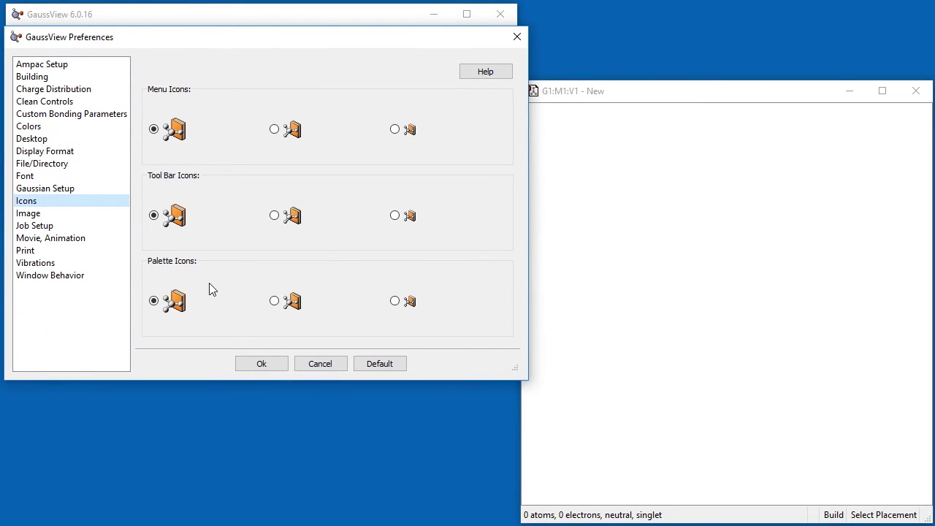
left_click(363, 365)
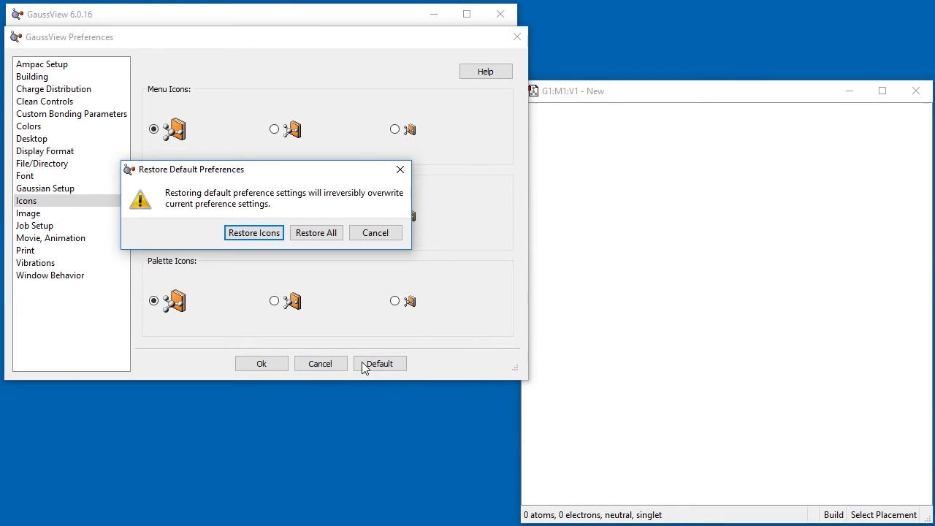
left_click(267, 236)
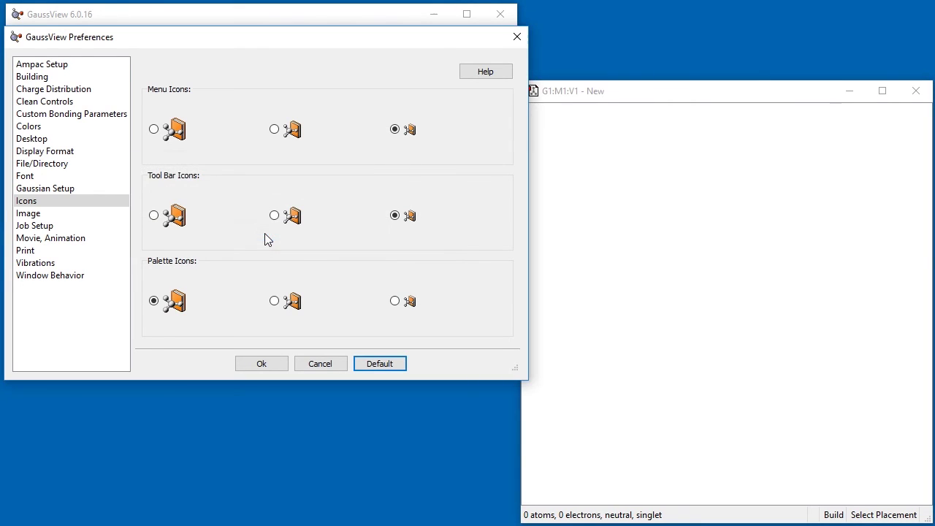